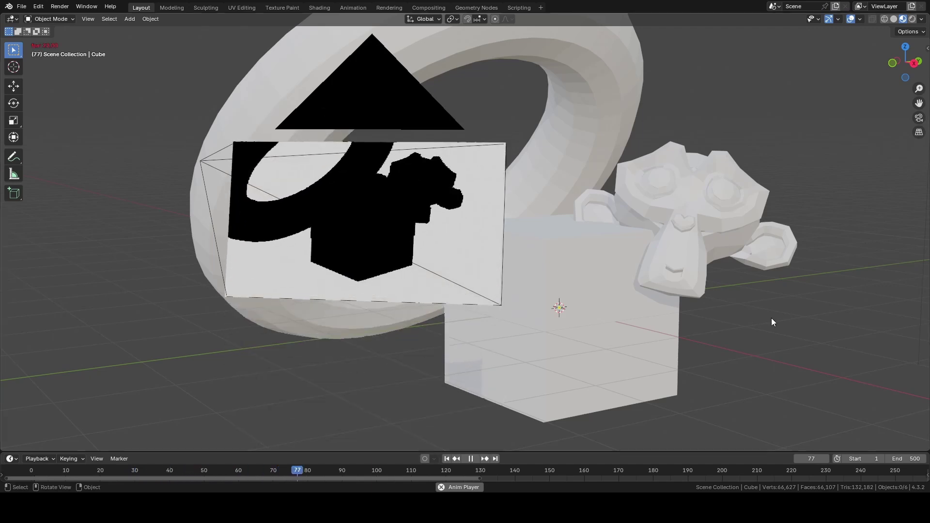
Step: Select Suzanne and rotate it while the raycast plane updates its black silhouettes
{"action": "left_click", "coordinate": [704, 231]}
{"action": "key", "text": "r"}
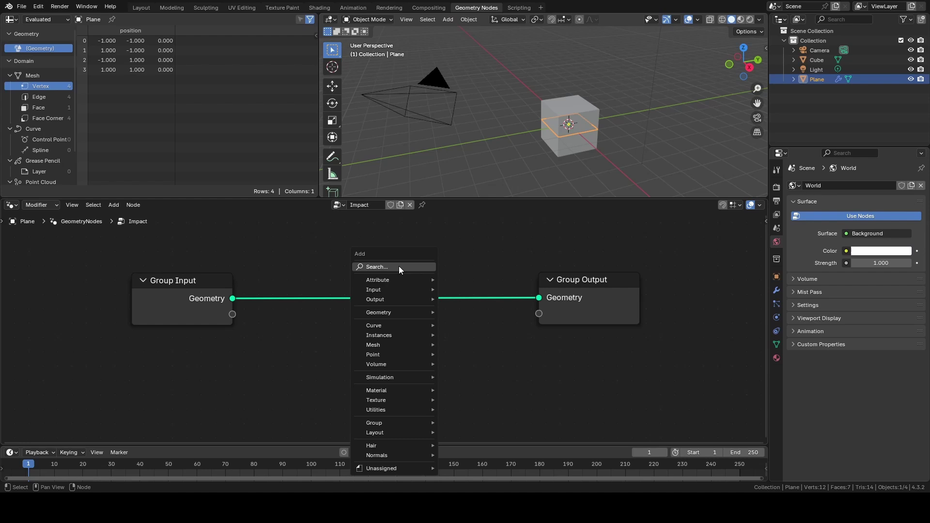
Step: Insert a Grid node on the Impact tree's Group Input–Output link
{"action": "left_click", "coordinate": [399, 266]}
{"action": "type", "text": "grid"}
{"action": "key", "text": "Return"}
{"action": "left_click", "coordinate": [368, 304]}
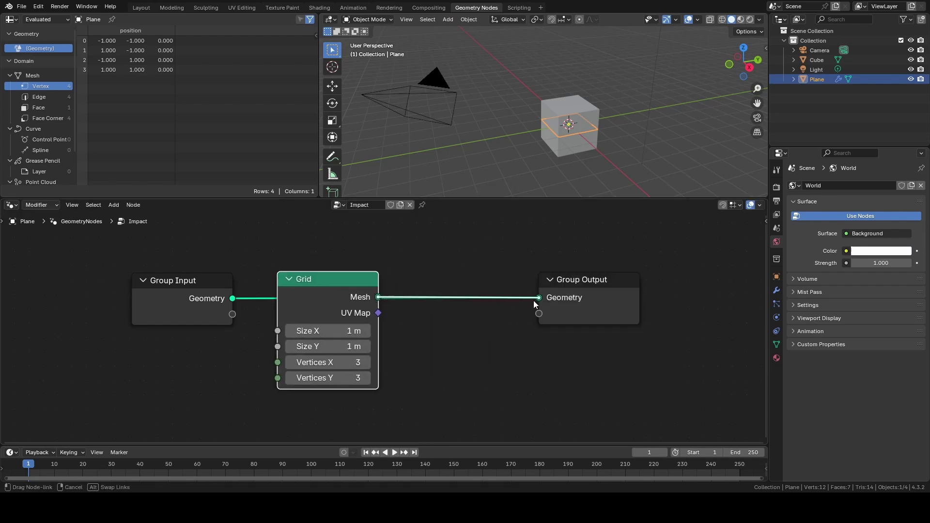
{"action": "middle_click_drag", "start_coordinate": [626, 283], "coordinate": [490, 335], "text": "ctrl"}
{"action": "left_click", "coordinate": [277, 319]}
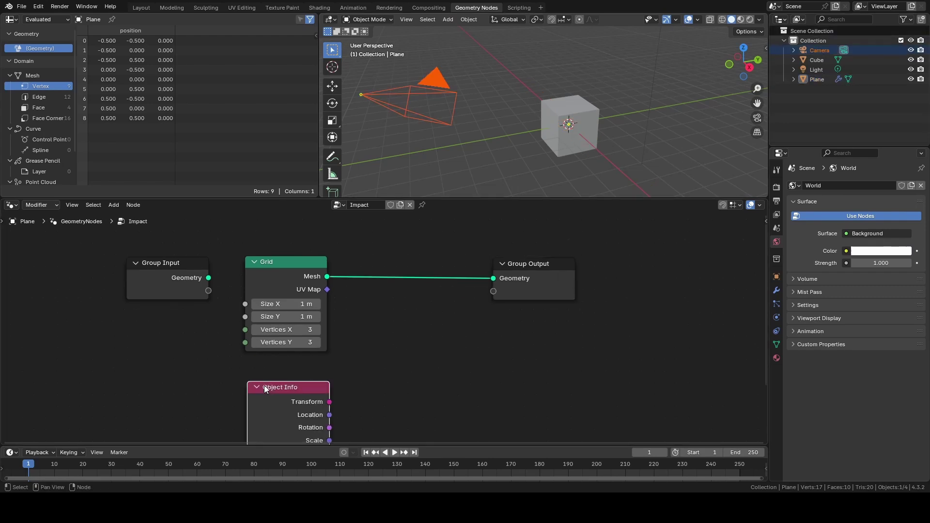
Step: Add Transform Geometry after the Grid, driven by the Camera's location and rotation
{"action": "middle_click_drag", "start_coordinate": [388, 371], "coordinate": [382, 295]}
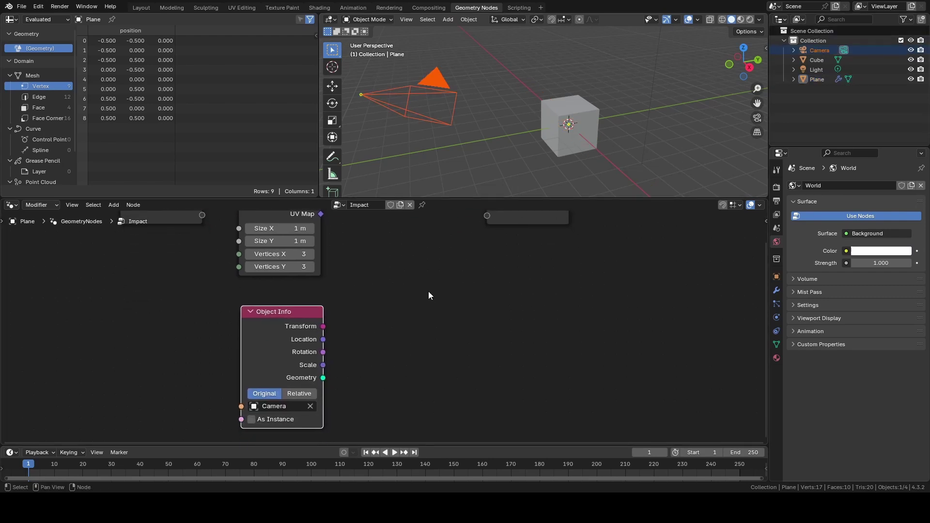
{"action": "scroll", "coordinate": [430, 295], "scroll_direction": "down", "scroll_amount": 3}
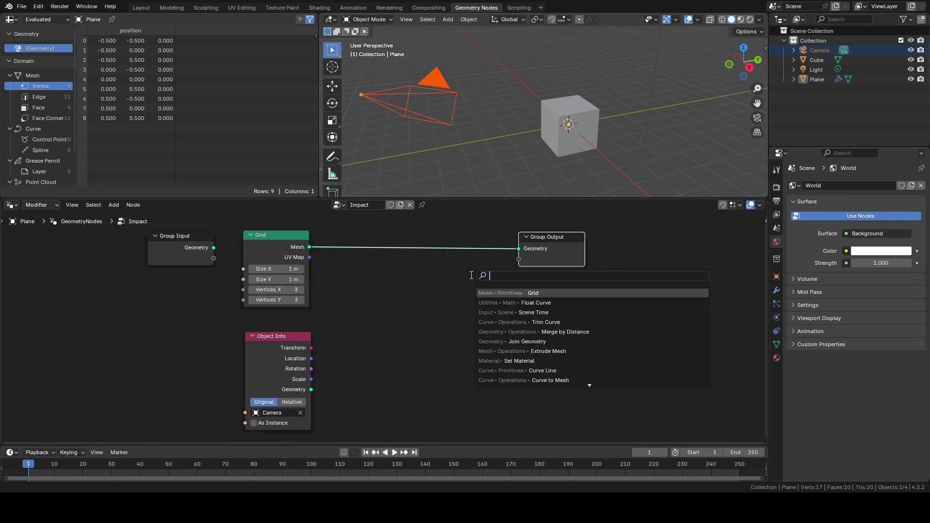
{"action": "type", "text": "trans"}
{"action": "key", "text": "Return"}
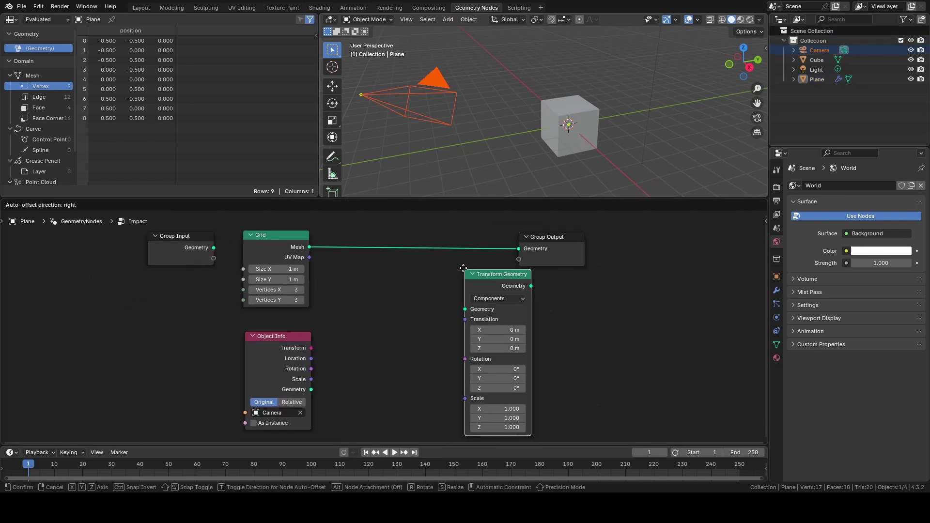
{"action": "left_click", "coordinate": [419, 229]}
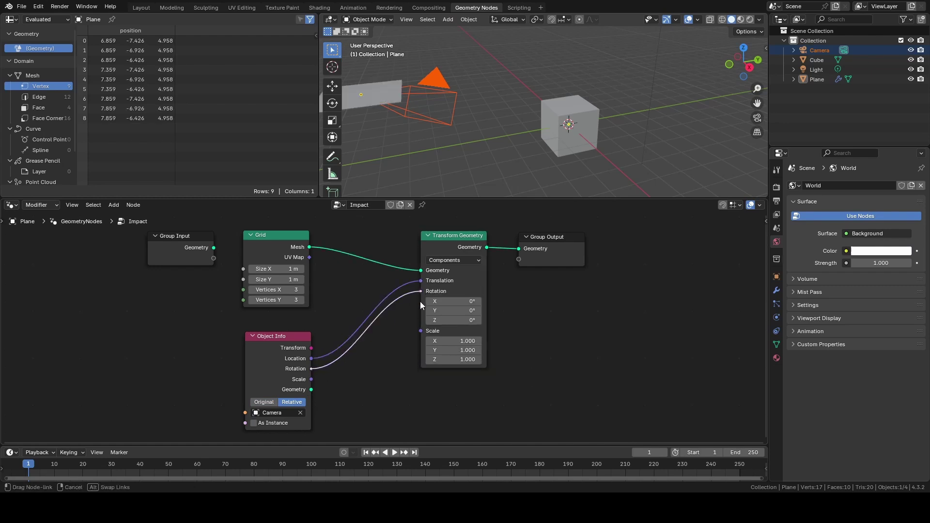
{"action": "left_click_drag", "start_coordinate": [420, 302], "coordinate": [420, 300]}
{"action": "middle_click_drag", "start_coordinate": [547, 127], "coordinate": [591, 138]}
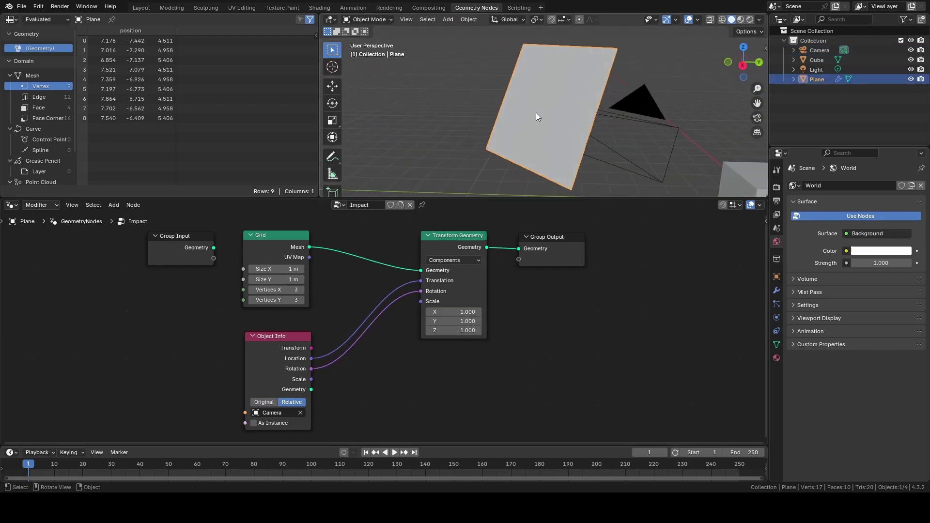
{"action": "left_click", "coordinate": [592, 138]}
Step: Test-rotate the camera, cancel the rotation, and reselect the plane
{"action": "key", "text": "r"}
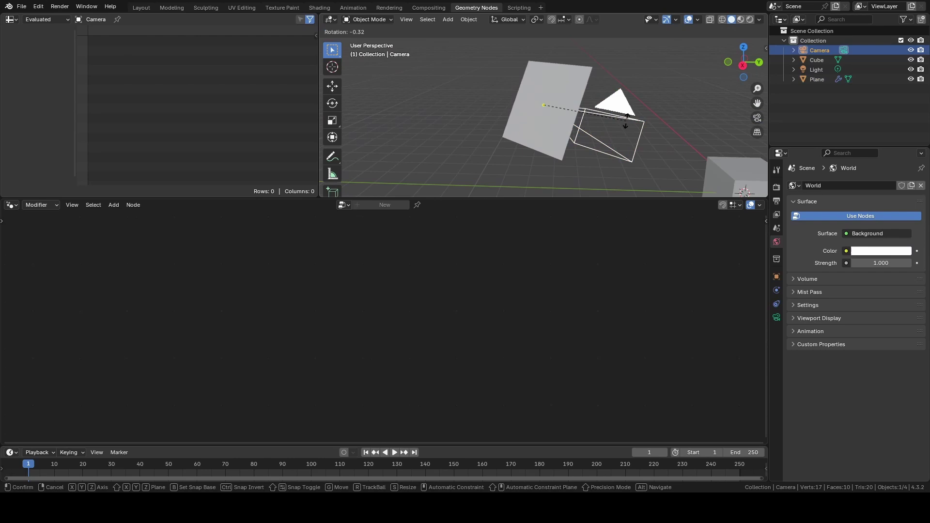
{"action": "key", "text": "r"}
{"action": "right_click", "coordinate": [480, 56]}
{"action": "left_click", "coordinate": [530, 92]}
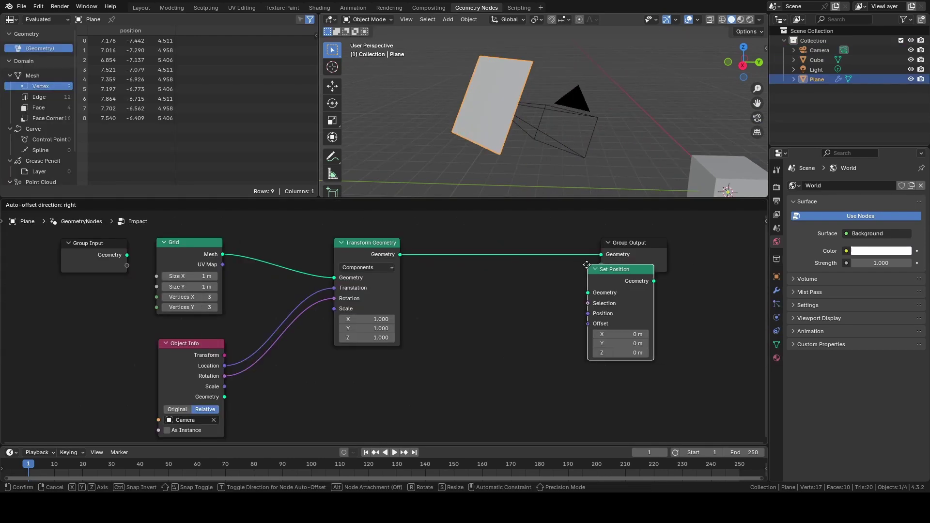
Step: Insert a Set Position node and add a Normal node feeding a Vector Math Scale node
{"action": "left_click", "coordinate": [518, 232]}
{"action": "key", "text": "shift+a"}
{"action": "type", "text": "norm"}
{"action": "key", "text": "Return"}
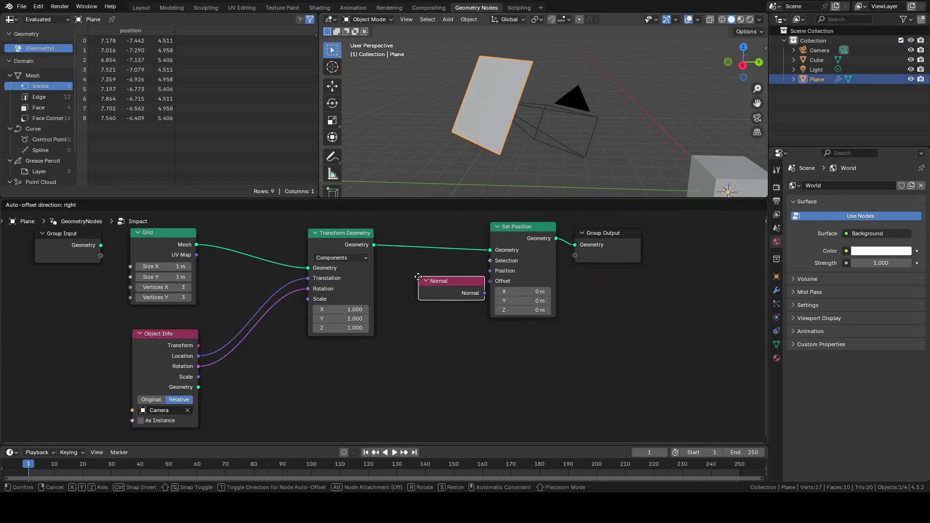
{"action": "left_click", "coordinate": [284, 357]}
{"action": "left_click_drag", "start_coordinate": [351, 373], "coordinate": [411, 355]}
{"action": "type", "text": "sca"}
{"action": "key", "text": "Return"}
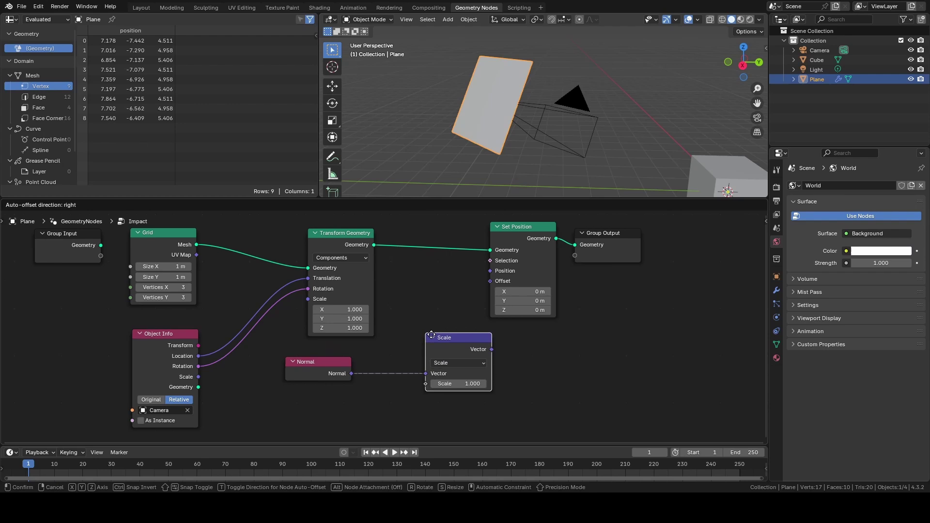
{"action": "left_click", "coordinate": [412, 337]}
Step: Plug the scaled normal into Offset and tune the scale to -1.380 in camera view
{"action": "left_click_drag", "start_coordinate": [484, 306], "coordinate": [490, 282]}
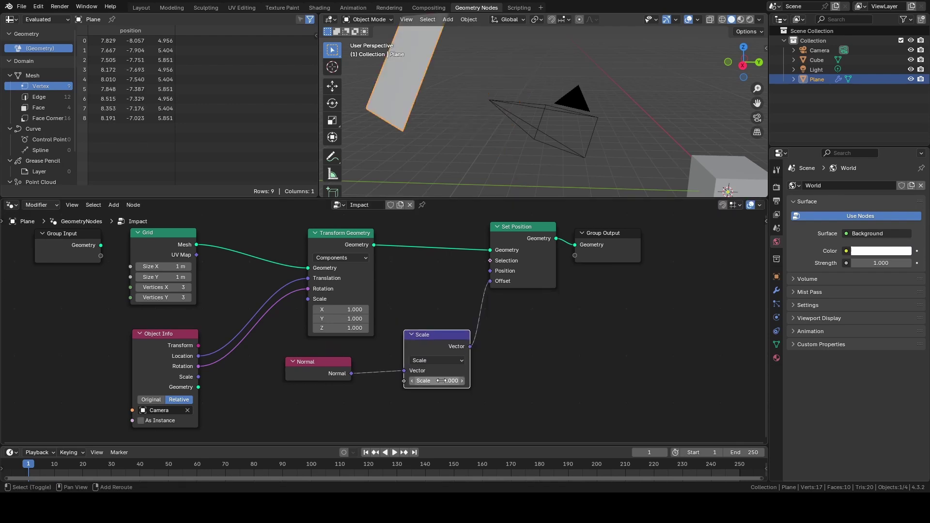
{"action": "left_click_drag", "start_coordinate": [441, 381], "coordinate": [423, 381]}
{"action": "key", "text": "KP_0"}
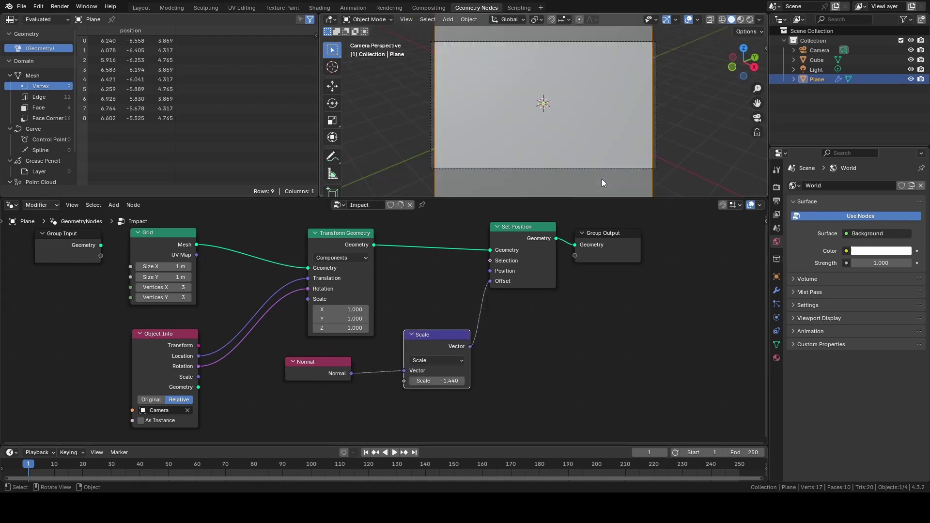
{"action": "middle_click_drag", "start_coordinate": [630, 100], "coordinate": [620, 130], "text": "ctrl"}
{"action": "left_click_drag", "start_coordinate": [420, 380], "coordinate": [425, 380]}
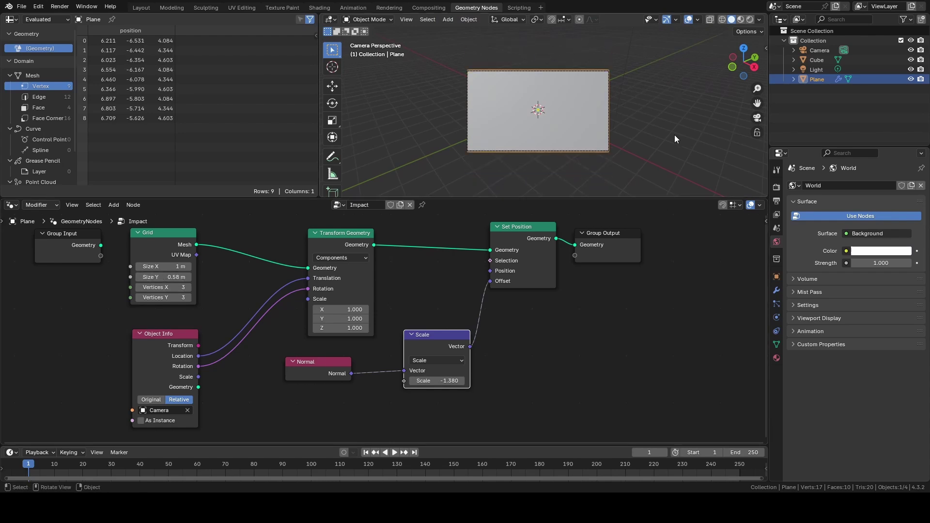
{"action": "middle_click_drag", "start_coordinate": [674, 135], "coordinate": [581, 88]}
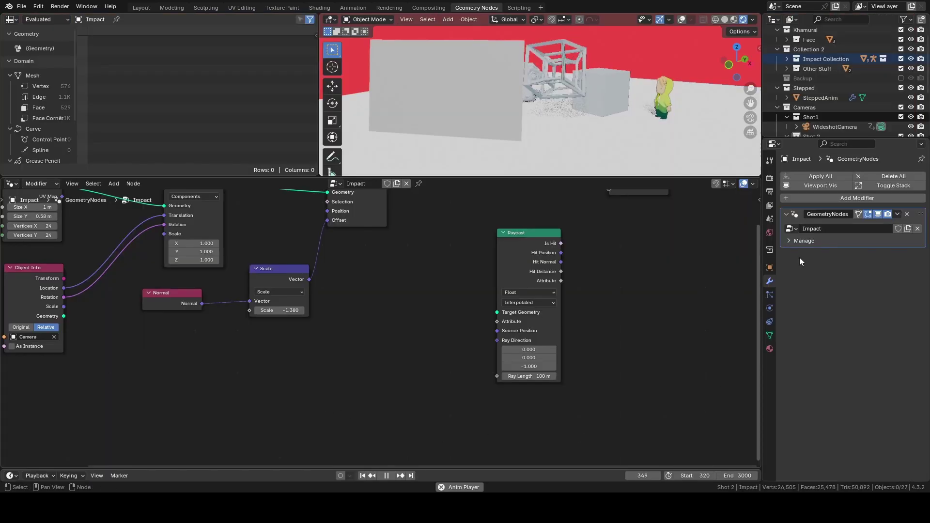
Step: Bring Impact Collection in as a Collection Info node and add Realize Instances after it
{"action": "left_click_drag", "start_coordinate": [831, 59], "coordinate": [345, 343]}
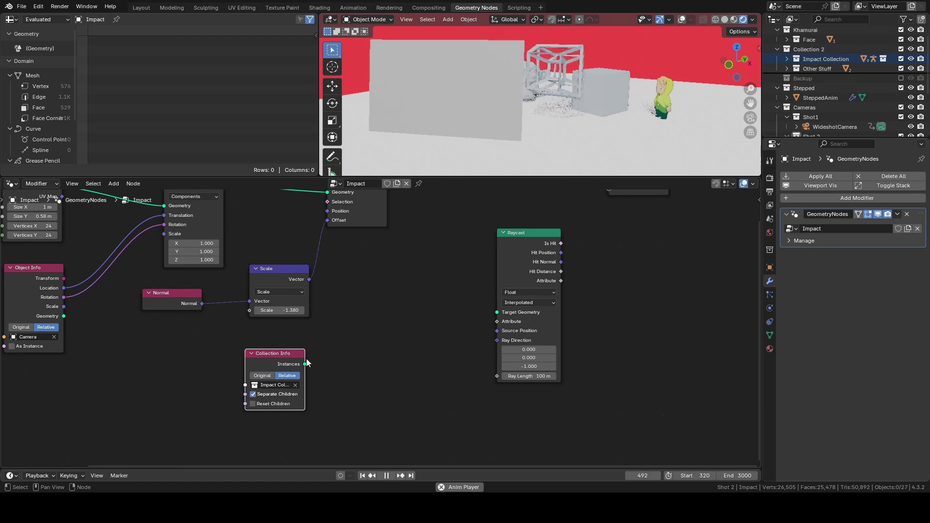
{"action": "key", "text": "Return"}
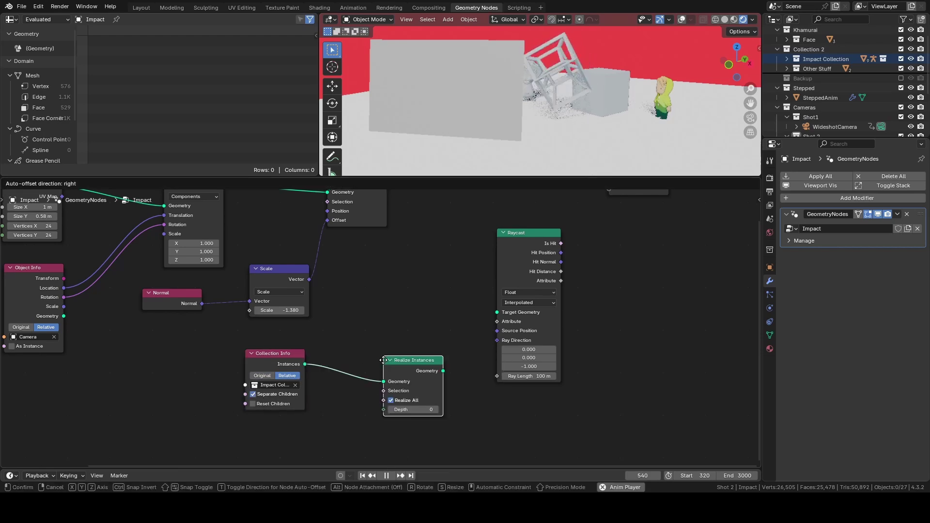
{"action": "left_click", "coordinate": [371, 352]}
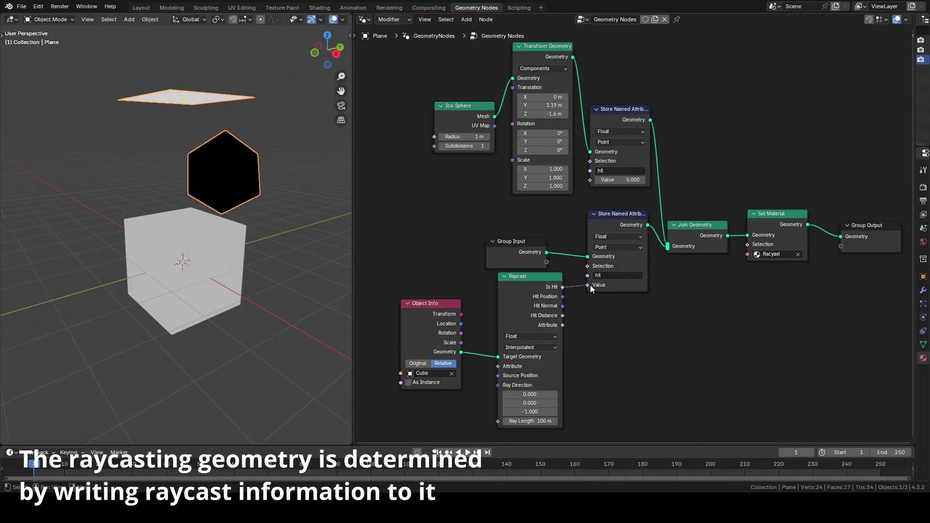
Step: Move the Raycast Is Hit link between the two Store Named Attribute nodes, then disconnect it
{"action": "mouse_move", "coordinate": [588, 285]}
{"action": "left_mouse_down"}
{"action": "mouse_move", "coordinate": [572, 208]}
{"action": "mouse_move", "coordinate": [590, 180]}
{"action": "left_mouse_up"}
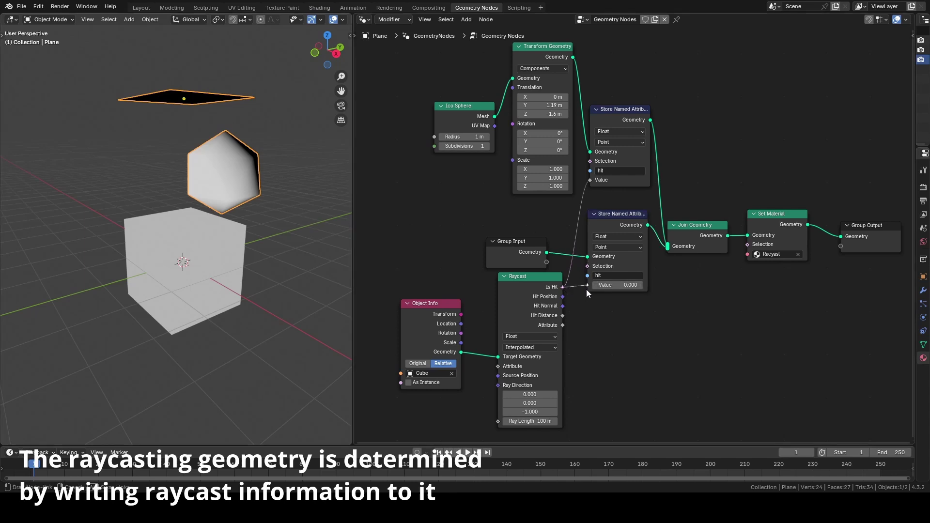
{"action": "left_click_drag", "start_coordinate": [586, 289], "coordinate": [587, 288]}
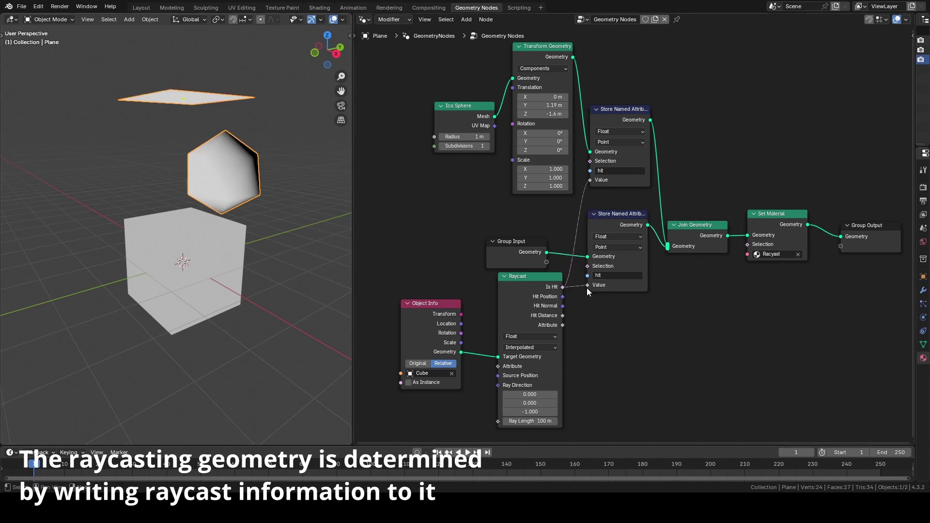
{"action": "left_click_drag", "start_coordinate": [587, 286], "coordinate": [587, 194]}
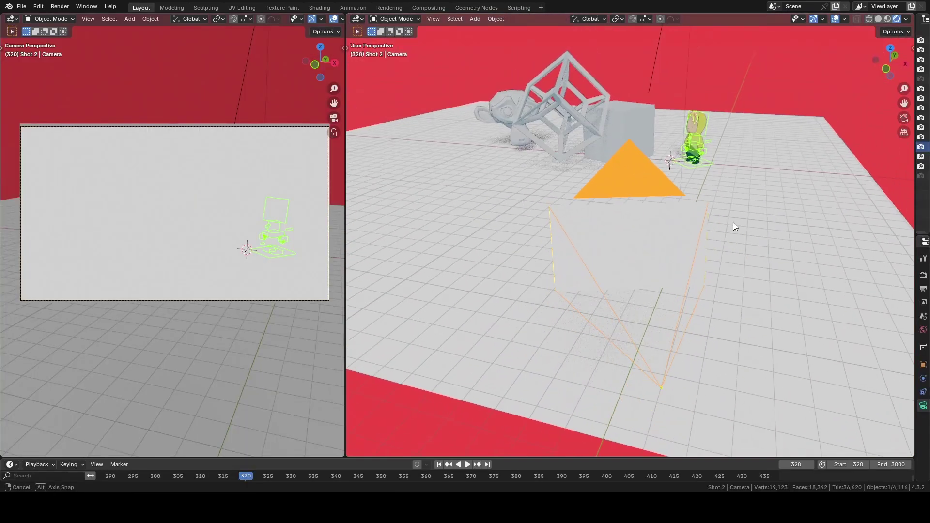
Step: Move the camera during playback and orbit around it to inspect the rays and silhouettes
{"action": "mouse_move", "coordinate": [743, 228]}
{"action": "middle_mouse_down"}
{"action": "mouse_move", "coordinate": [772, 233]}
{"action": "mouse_move", "coordinate": [732, 225]}
{"action": "middle_mouse_up"}
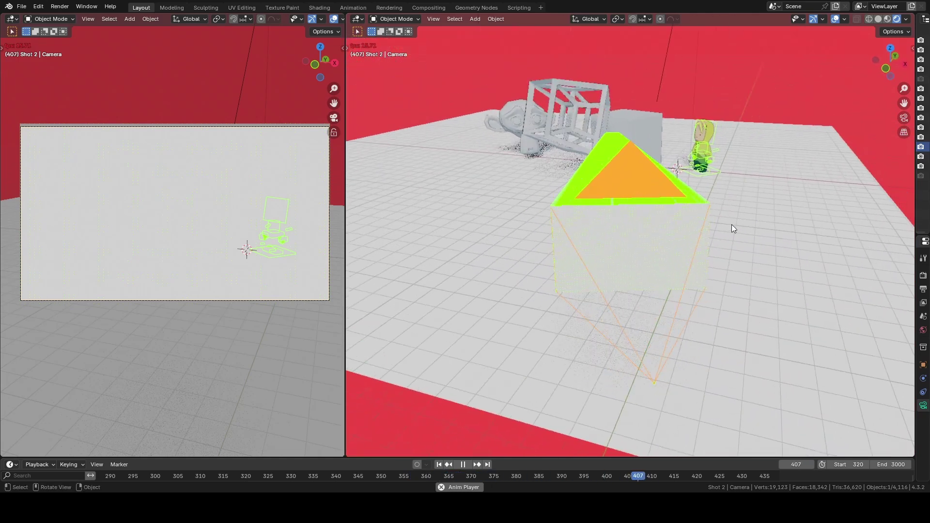
{"action": "key", "text": "g"}
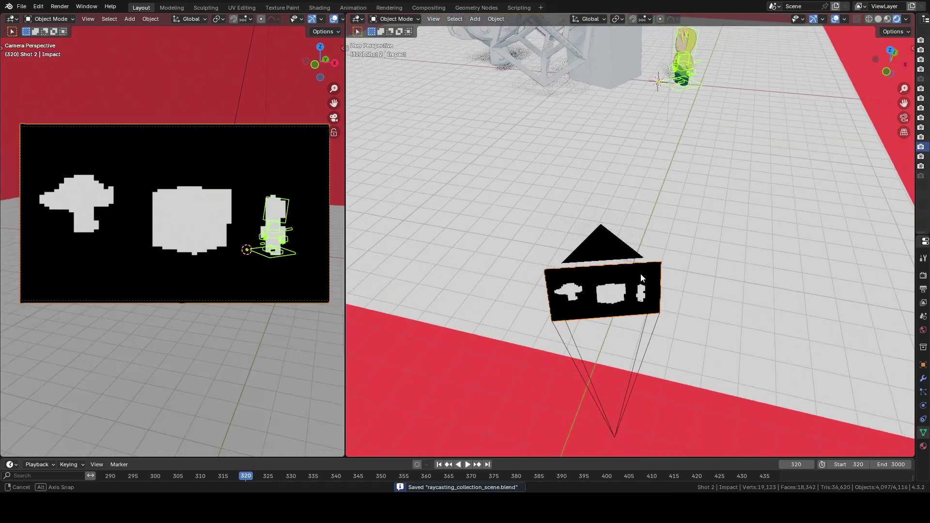
{"action": "middle_click_drag", "start_coordinate": [641, 274], "coordinate": [644, 249]}
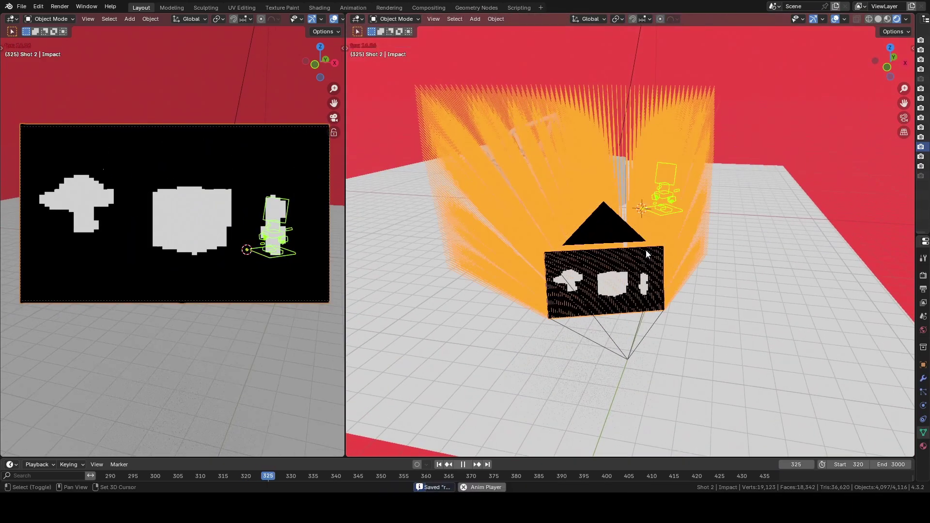
{"action": "mouse_move", "coordinate": [644, 248]}
{"action": "middle_mouse_down"}
{"action": "mouse_move", "coordinate": [672, 245]}
{"action": "mouse_move", "coordinate": [653, 248]}
{"action": "middle_mouse_up"}
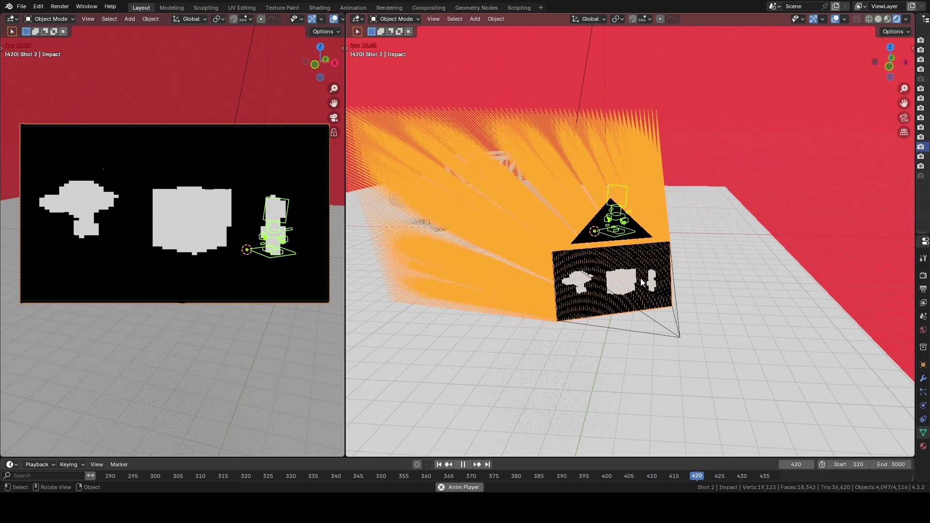
{"action": "left_click", "coordinate": [671, 329]}
{"action": "key", "text": "g"}
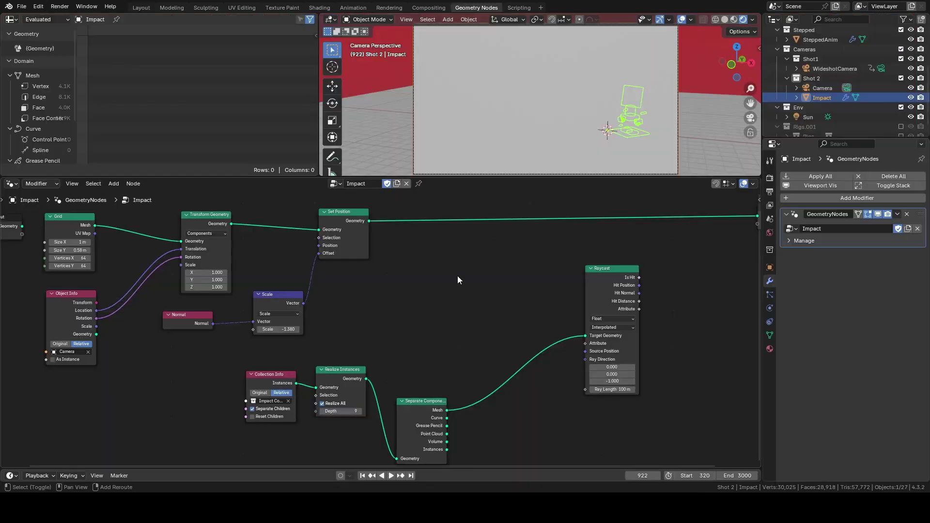
{"action": "key", "text": "shift+a"}
Step: Add Position and a vector Subtract node computing Position minus the camera's Location
{"action": "left_click", "coordinate": [440, 274]}
{"action": "type", "text": "po"}
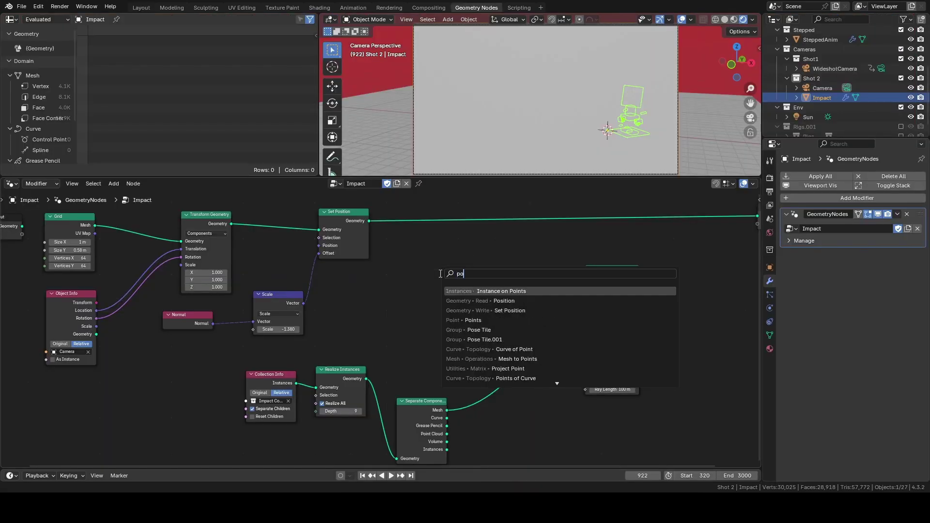
{"action": "type", "text": "s"}
{"action": "key", "text": "Return"}
{"action": "left_click", "coordinate": [339, 279]}
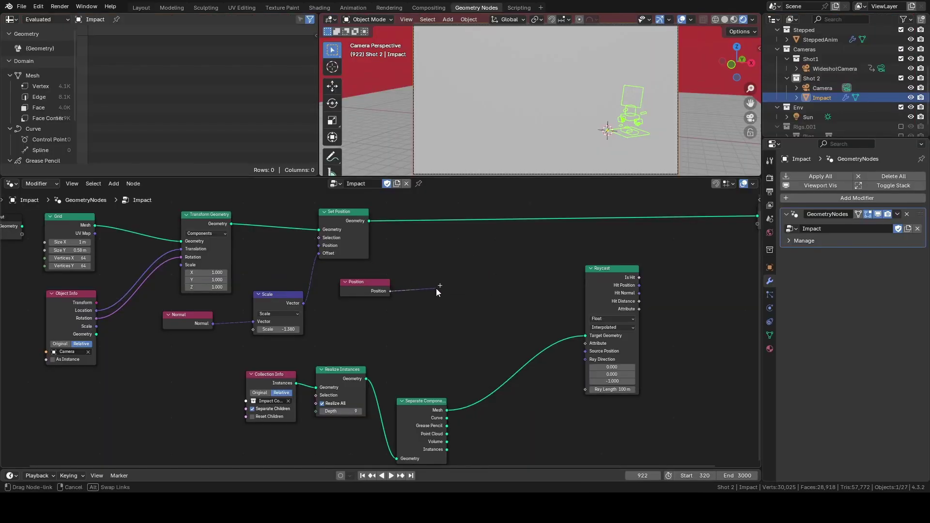
{"action": "key", "text": "shift+a"}
{"action": "type", "text": "subt"}
{"action": "key", "text": "Return"}
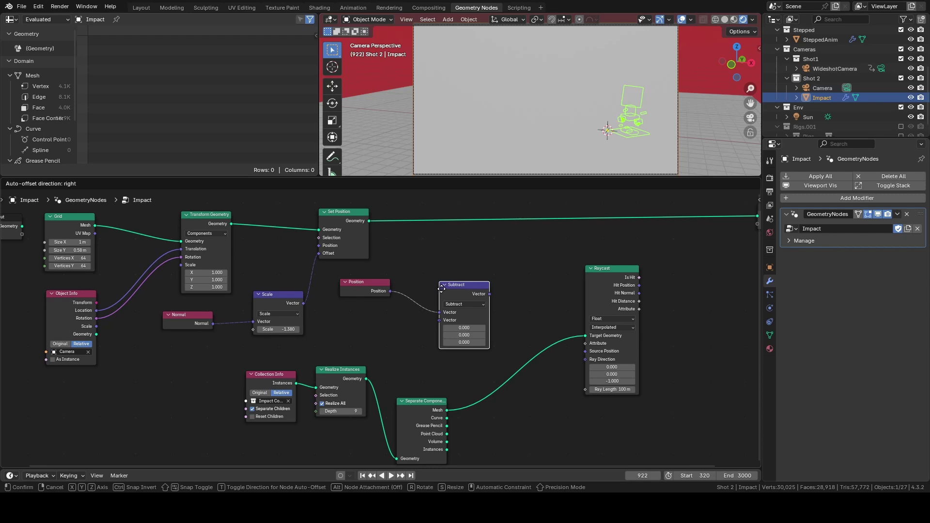
{"action": "left_click", "coordinate": [432, 289]}
{"action": "middle_click_drag", "start_coordinate": [108, 355], "coordinate": [150, 357]}
{"action": "left_click_drag", "start_coordinate": [138, 312], "coordinate": [473, 320]}
Step: Feed the difference into the Raycast's Ray Direction and move the Group Output further right
{"action": "scroll", "coordinate": [544, 335], "scroll_direction": "right", "scroll_amount": 8, "text": "ctrl"}
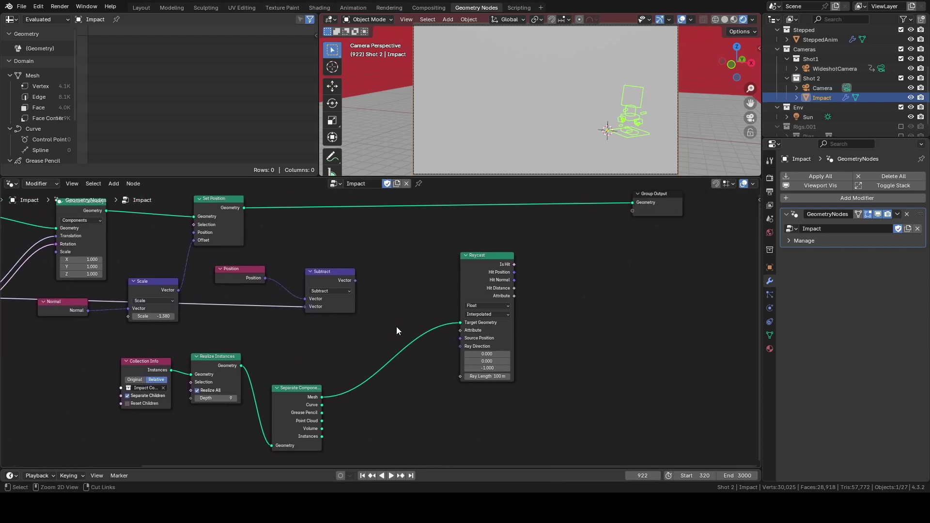
{"action": "scroll", "coordinate": [397, 327], "scroll_direction": "up", "scroll_amount": 1}
{"action": "left_click_drag", "start_coordinate": [349, 269], "coordinate": [482, 355]}
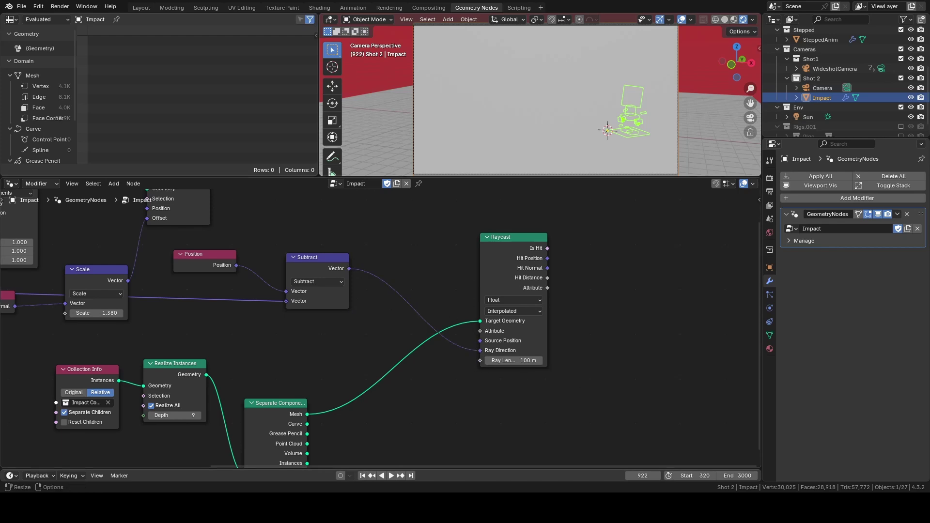
{"action": "middle_click_drag", "start_coordinate": [739, 193], "coordinate": [511, 266]}
{"action": "left_click_drag", "start_coordinate": [507, 250], "coordinate": [568, 254]}
{"action": "key", "text": "shift+a"}
Step: Store the Raycast's Is Hit as a 'hit' attribute before the Group Output
{"action": "type", "text": "store"}
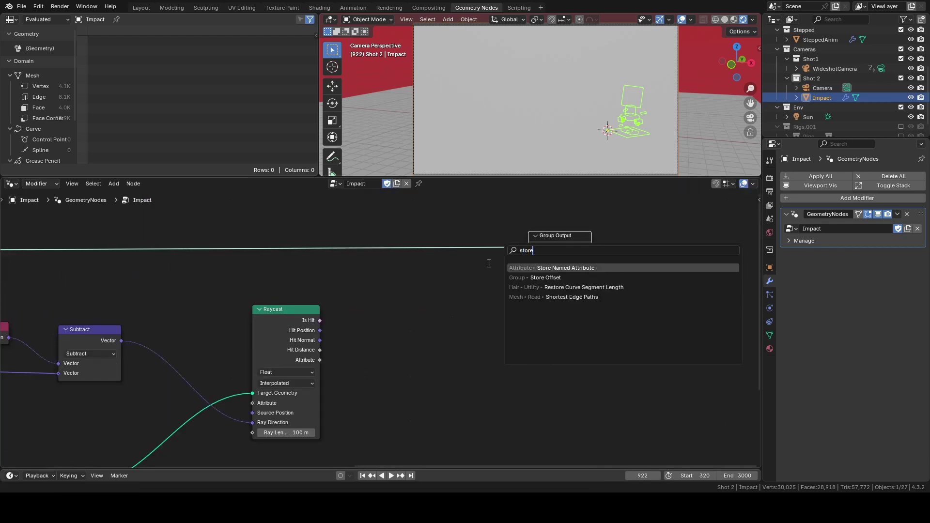
{"action": "key", "text": "Return"}
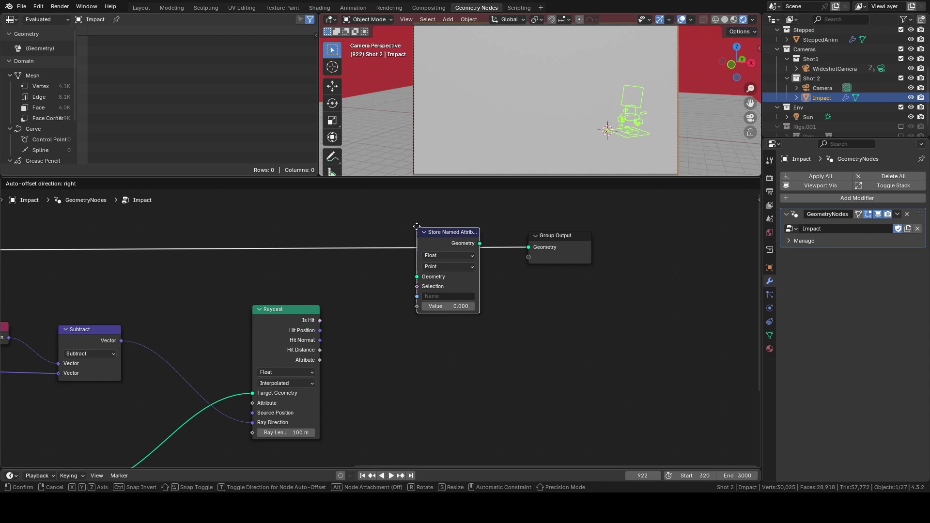
{"action": "left_click", "coordinate": [403, 225]}
{"action": "middle_click_drag", "start_coordinate": [320, 317], "coordinate": [356, 281]}
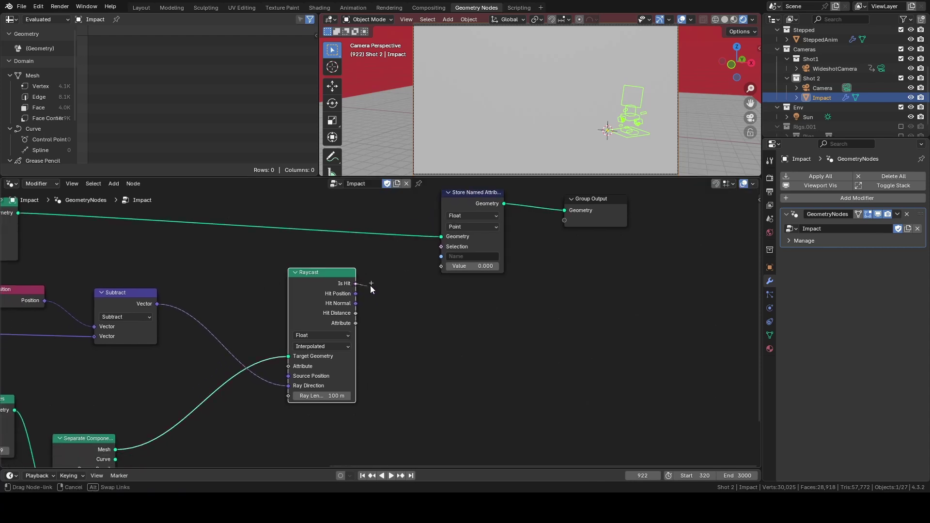
{"action": "left_click_drag", "start_coordinate": [370, 286], "coordinate": [441, 266]}
{"action": "left_click", "coordinate": [481, 258]}
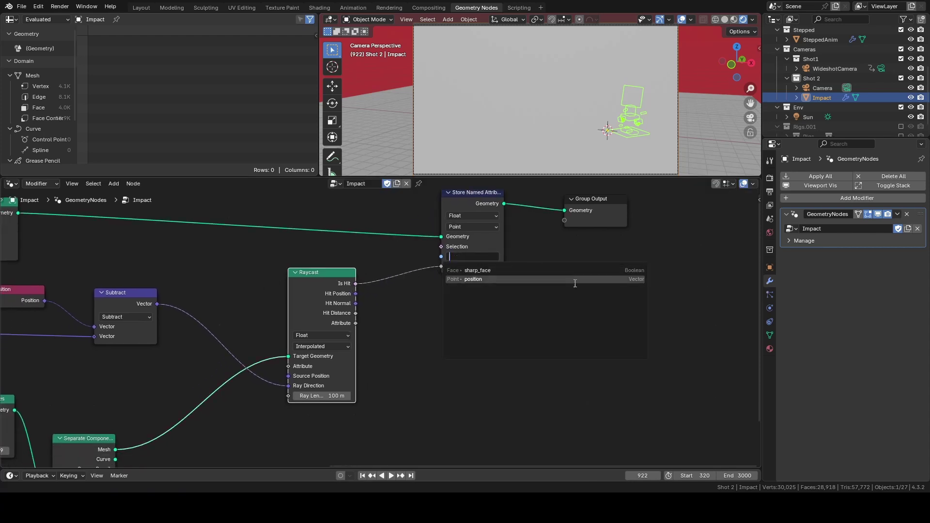
{"action": "type", "text": "hit"}
{"action": "key", "text": "Return"}
{"action": "middle_click_drag", "start_coordinate": [554, 290], "coordinate": [552, 303]}
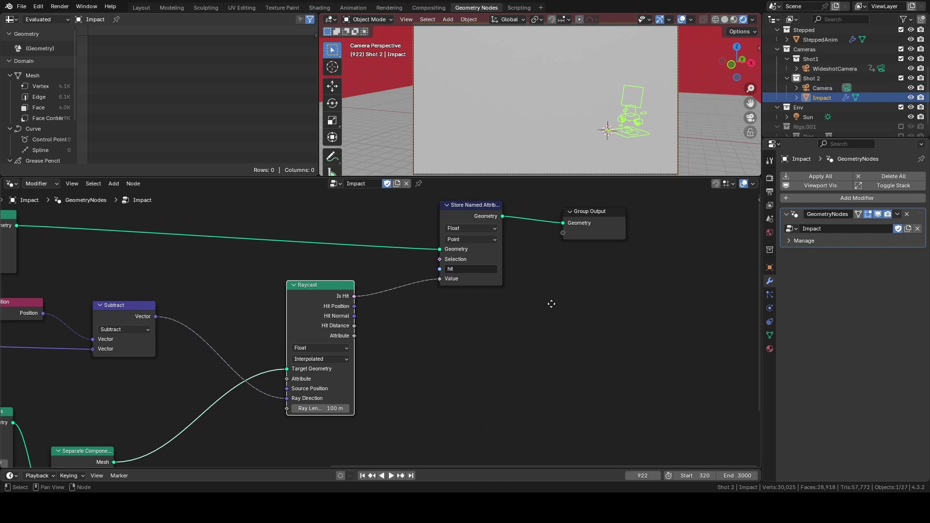
Step: Add a Set Material node and create a new material named Rays
{"action": "key", "text": "shift+a"}
{"action": "type", "text": "set"}
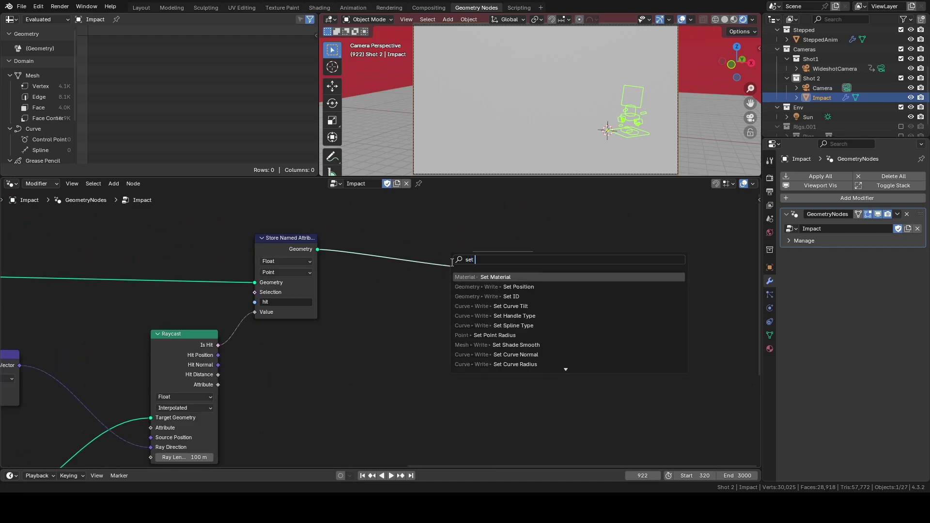
{"action": "key", "text": "Return"}
{"action": "left_click", "coordinate": [373, 241]}
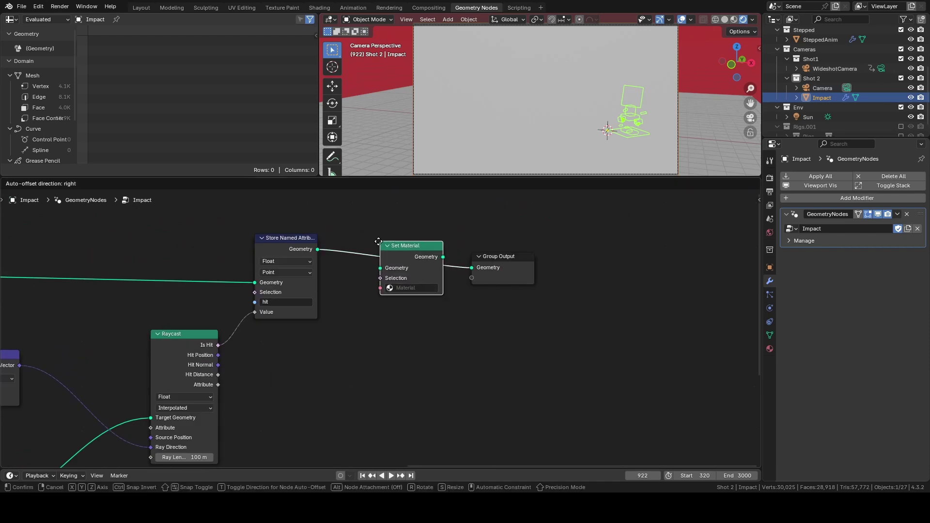
{"action": "left_click", "coordinate": [770, 349]}
{"action": "left_click", "coordinate": [841, 217]}
{"action": "double_click", "coordinate": [825, 178]}
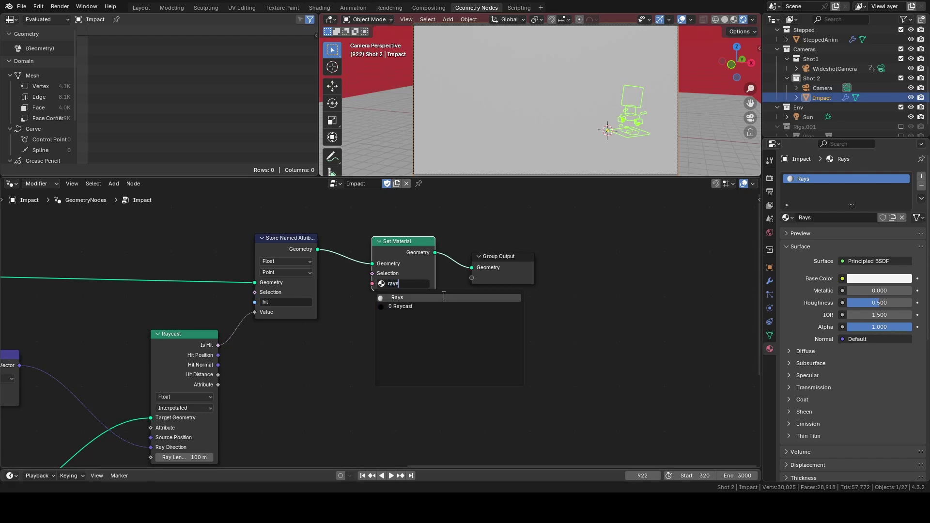
Step: Replace the Principled BSDF with a 'hit' Attribute node whose Fac drives the Surface
{"action": "left_click_drag", "start_coordinate": [432, 287], "coordinate": [398, 284]}
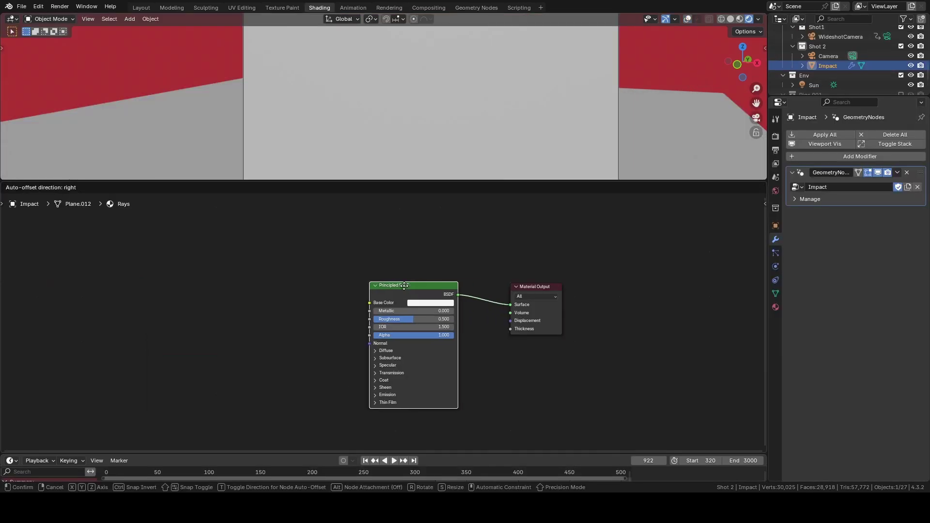
{"action": "key", "text": "x"}
{"action": "key", "text": "shift+a"}
{"action": "type", "text": "att"}
{"action": "key", "text": "Return"}
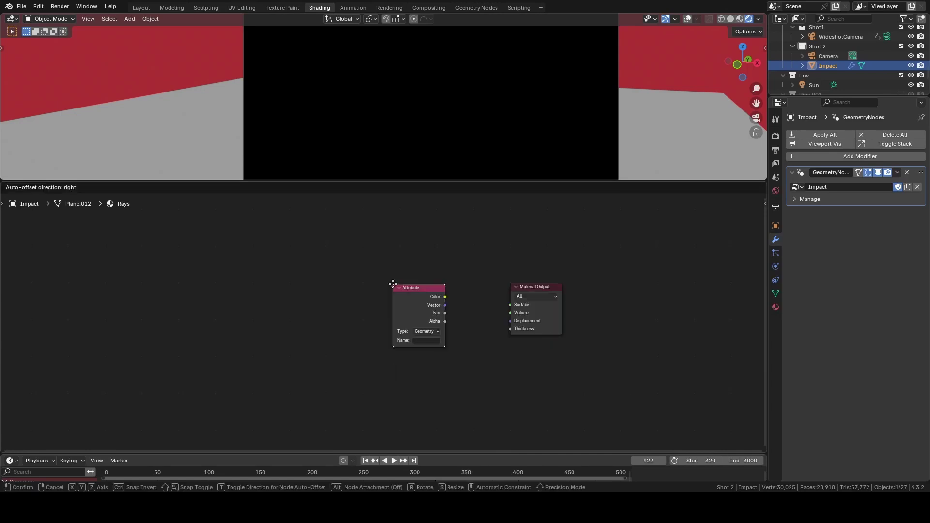
{"action": "left_click", "coordinate": [347, 332]}
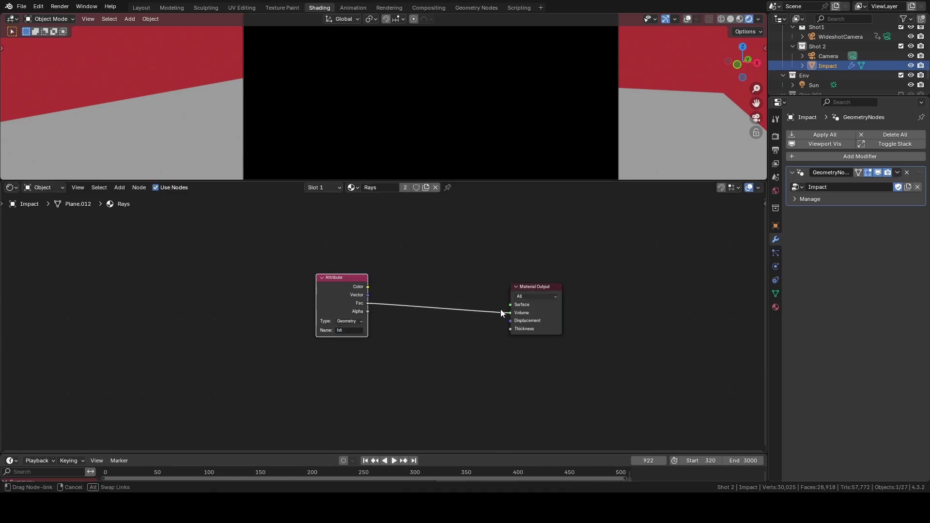
{"action": "left_click_drag", "start_coordinate": [501, 310], "coordinate": [511, 307]}
{"action": "scroll", "coordinate": [522, 138], "scroll_direction": "down", "scroll_amount": 4}
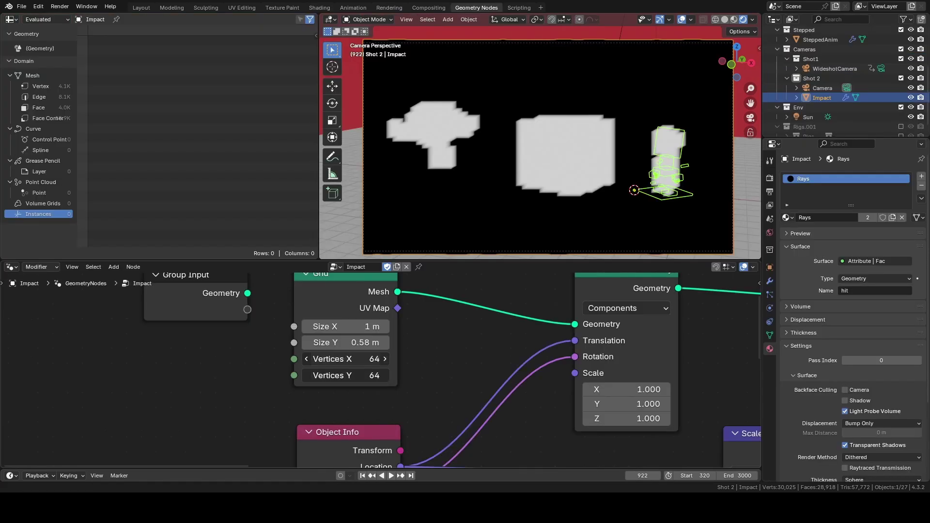
Step: Raise the Grid's Vertices X and Y from 64 to 288
{"action": "mouse_move", "coordinate": [345, 359]}
{"action": "left_mouse_down"}
{"action": "mouse_move", "coordinate": [407, 359]}
{"action": "mouse_move", "coordinate": [344, 359]}
{"action": "mouse_move", "coordinate": [376, 359]}
{"action": "mouse_move", "coordinate": [345, 359]}
{"action": "mouse_move", "coordinate": [361, 359]}
{"action": "left_mouse_up"}
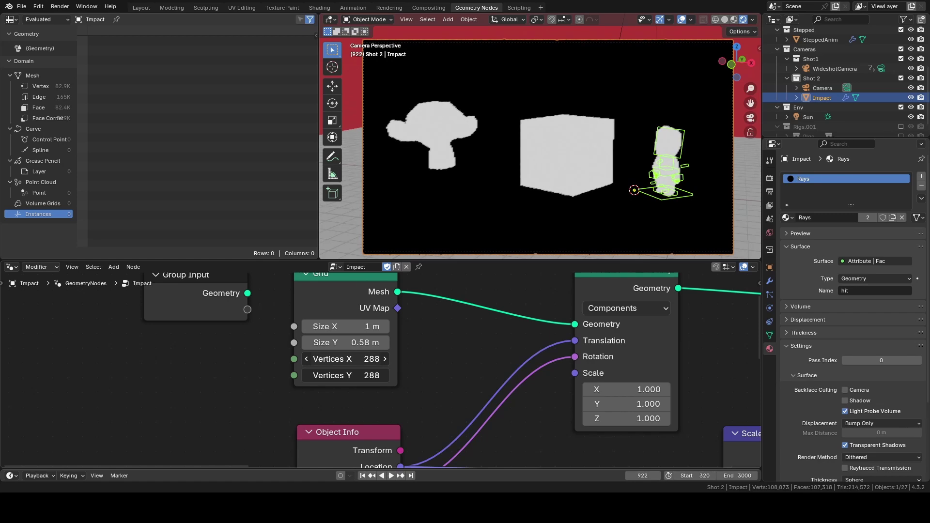
{"action": "mouse_move", "coordinate": [361, 359]}
{"action": "left_mouse_down"}
{"action": "mouse_move", "coordinate": [343, 359]}
{"action": "mouse_move", "coordinate": [353, 359]}
{"action": "left_mouse_up"}
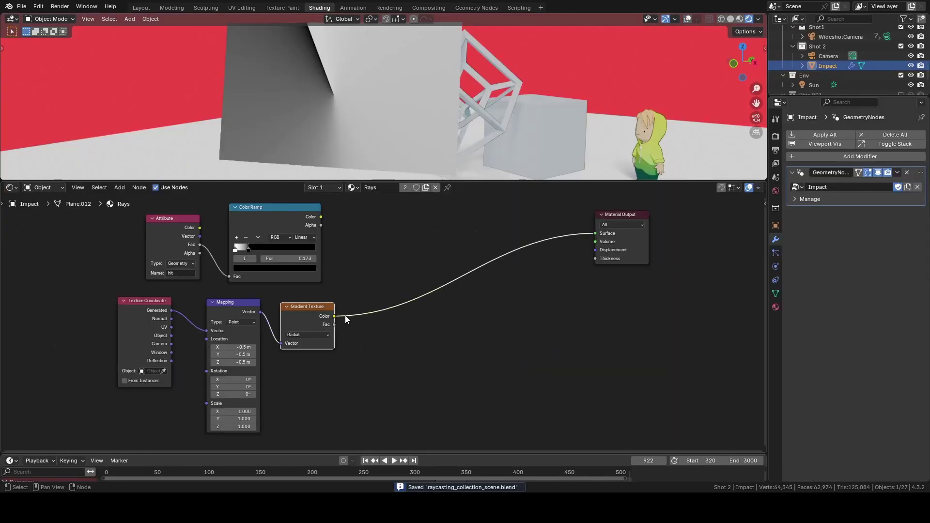
Step: Add a Diagonal Wave Texture after the Gradient with higher Scale and Distortion 20.7
{"action": "left_click_drag", "start_coordinate": [334, 316], "coordinate": [400, 309]}
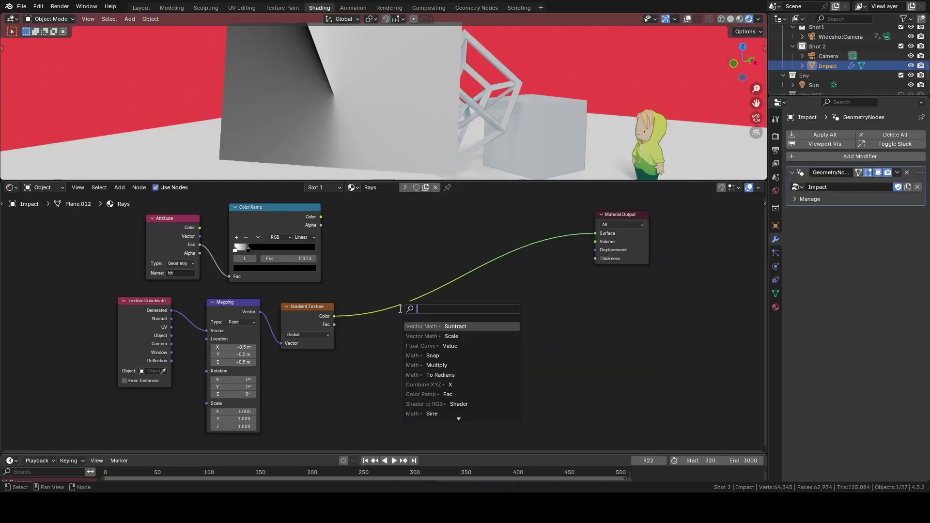
{"action": "key", "text": "Return"}
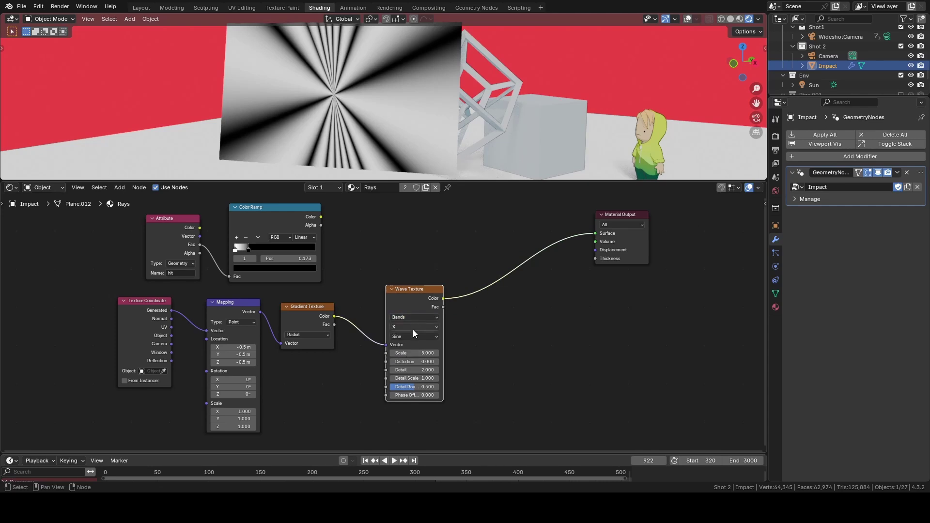
{"action": "left_click", "coordinate": [414, 328]}
{"action": "left_click", "coordinate": [413, 372]}
{"action": "left_click_drag", "start_coordinate": [414, 353], "coordinate": [448, 361]}
{"action": "left_click_drag", "start_coordinate": [412, 290], "coordinate": [440, 339]}
Step: Add a Constant Color Ramp after the wave with its white stop at 0.245
{"action": "key", "text": "Return"}
{"action": "left_click", "coordinate": [419, 301]}
{"action": "left_click", "coordinate": [491, 327]}
{"action": "left_click", "coordinate": [493, 380]}
{"action": "mouse_move", "coordinate": [380, 358]}
{"action": "left_mouse_down"}
{"action": "mouse_move", "coordinate": [356, 358]}
{"action": "mouse_move", "coordinate": [368, 358]}
{"action": "left_mouse_up"}
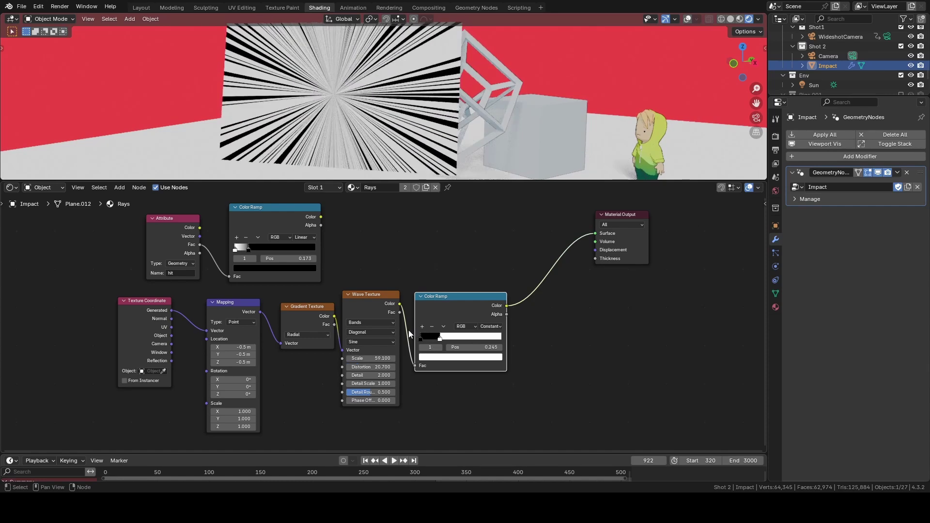
Step: Add a Mix node from the speed-line ramp to the surface, with the hit attribute as factor
{"action": "left_click_drag", "start_coordinate": [450, 296], "coordinate": [438, 306]}
{"action": "middle_click_drag", "start_coordinate": [538, 276], "coordinate": [509, 329]}
{"action": "left_click_drag", "start_coordinate": [592, 271], "coordinate": [615, 269]}
{"action": "key", "text": "shift+a"}
{"action": "type", "text": "mix"}
{"action": "key", "text": "Return"}
{"action": "left_click", "coordinate": [483, 229]}
{"action": "left_click_drag", "start_coordinate": [465, 369], "coordinate": [490, 311]}
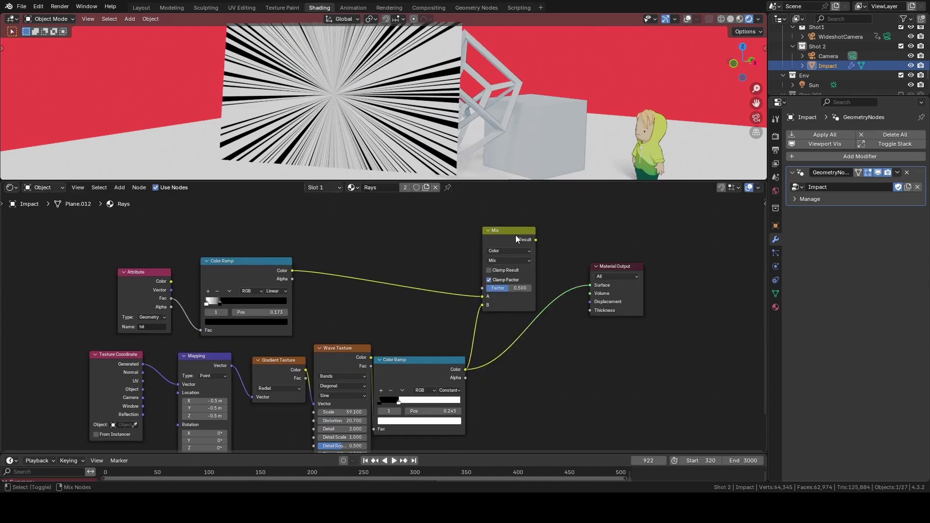
{"action": "left_click_drag", "start_coordinate": [517, 238], "coordinate": [589, 285]}
{"action": "left_click_drag", "start_coordinate": [171, 298], "coordinate": [482, 304]}
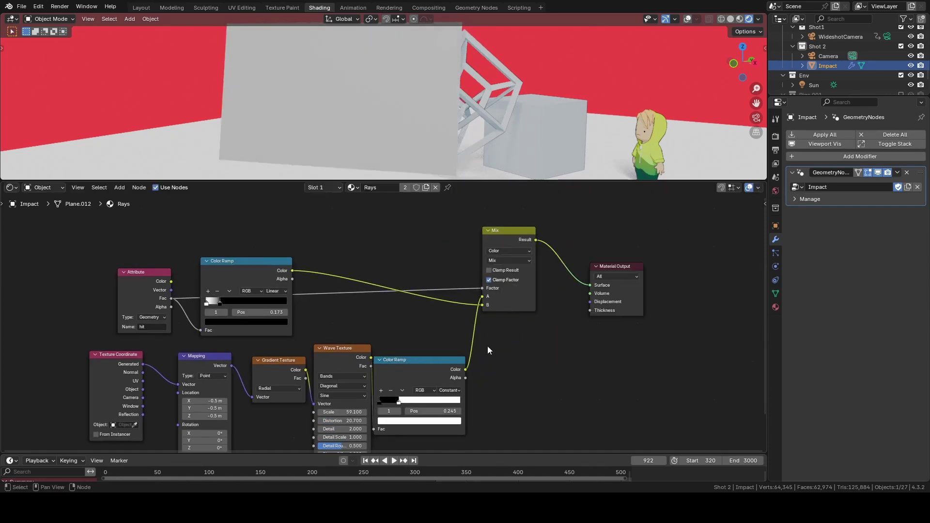
{"action": "left_click_drag", "start_coordinate": [506, 231], "coordinate": [506, 237]}
Step: Offset the ray centre to Y -0.51 m and save the file
{"action": "middle_click_drag", "start_coordinate": [341, 421], "coordinate": [407, 389]}
{"action": "left_click_drag", "start_coordinate": [271, 370], "coordinate": [269, 378]}
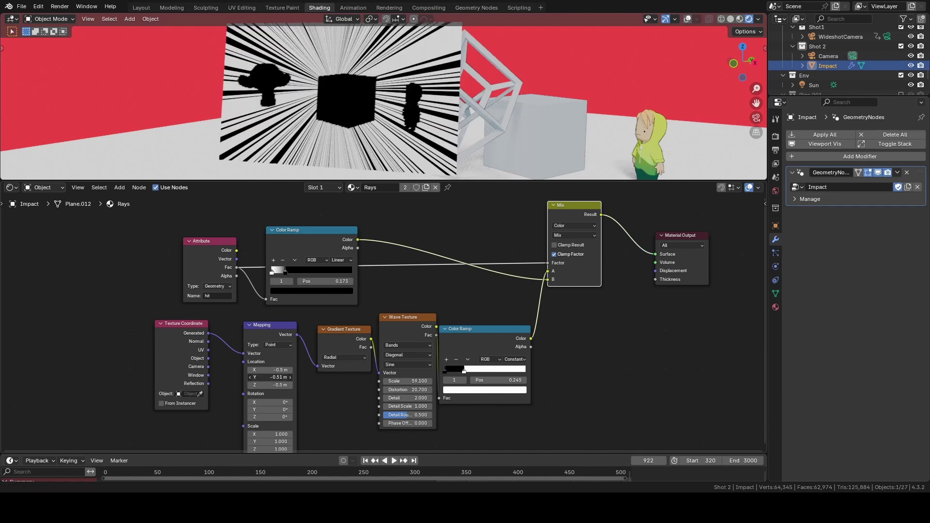
{"action": "key", "text": "ctrl+s"}
{"action": "left_click", "coordinate": [476, 8]}
Step: Add a second Store Named Attribute storing a Vector named 'normal' before the output
{"action": "middle_click_drag", "start_coordinate": [484, 334], "coordinate": [457, 339]}
{"action": "left_click_drag", "start_coordinate": [518, 287], "coordinate": [382, 336]}
{"action": "key", "text": "g"}
{"action": "left_click", "coordinate": [467, 338]}
{"action": "left_click", "coordinate": [332, 286]}
{"action": "key", "text": "shift+d"}
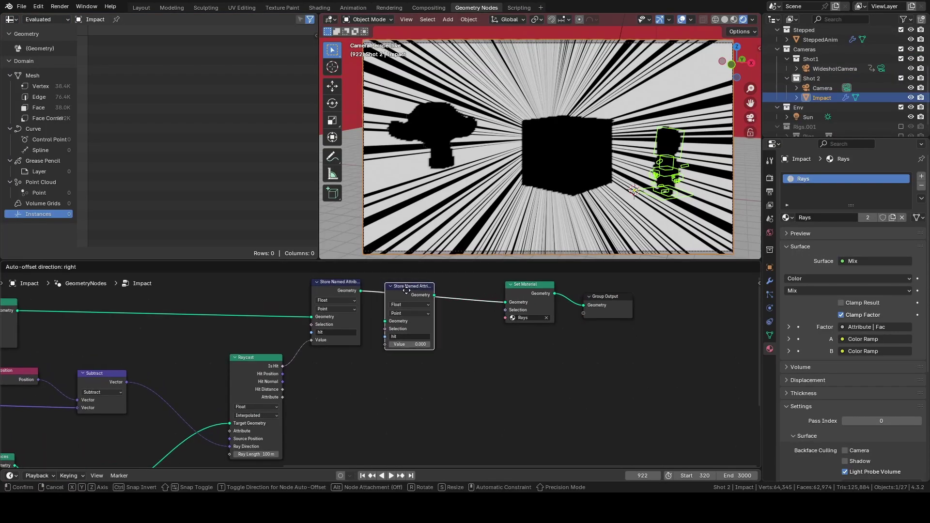
{"action": "left_click", "coordinate": [410, 289]}
{"action": "scroll", "coordinate": [426, 300], "scroll_direction": "up", "scroll_amount": 4}
{"action": "left_click_drag", "start_coordinate": [463, 260], "coordinate": [460, 163]}
{"action": "left_click", "coordinate": [429, 235]}
{"action": "left_click", "coordinate": [429, 277]}
{"action": "left_click", "coordinate": [429, 277]}
{"action": "type", "text": "normal"}
{"action": "key", "text": "Return"}
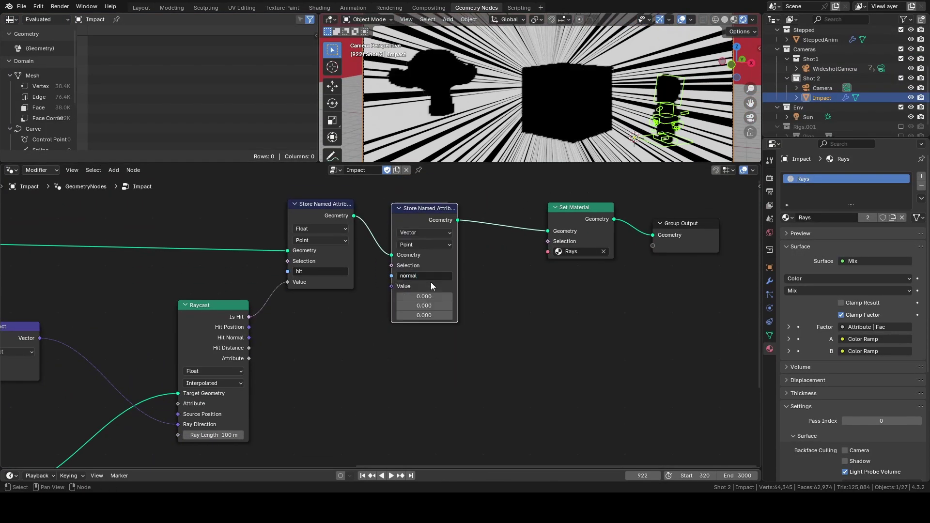
Step: In the Rays material, duplicate the Attribute node and rename the copy to read the normal
{"action": "left_click", "coordinate": [321, 8]}
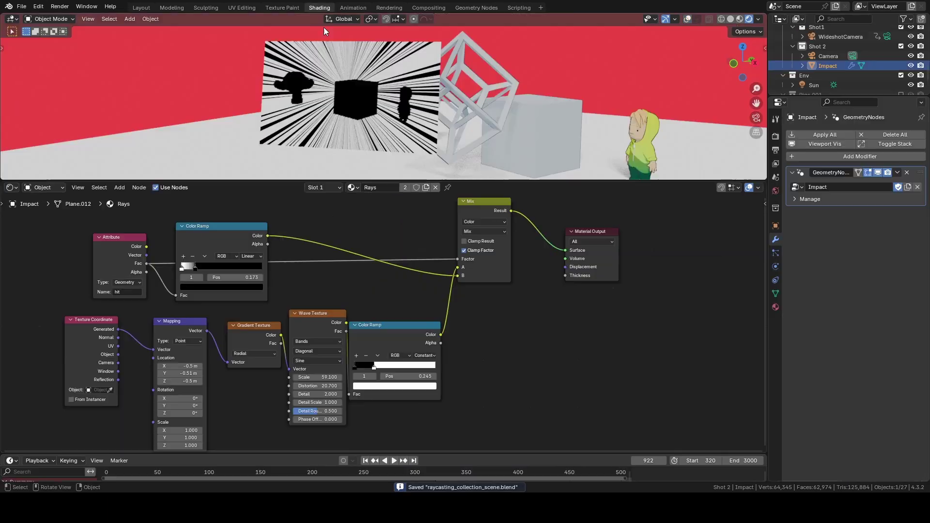
{"action": "middle_click_drag", "start_coordinate": [232, 272], "coordinate": [440, 303]}
{"action": "left_click_drag", "start_coordinate": [286, 244], "coordinate": [453, 317]}
{"action": "key", "text": "g"}
{"action": "left_click", "coordinate": [413, 224]}
{"action": "middle_click_drag", "start_coordinate": [412, 225], "coordinate": [473, 286]}
{"action": "left_click", "coordinate": [328, 247]}
{"action": "key", "text": "shift+d"}
{"action": "left_click", "coordinate": [323, 321]}
{"action": "left_click", "coordinate": [345, 365]}
{"action": "type", "text": "norma"}
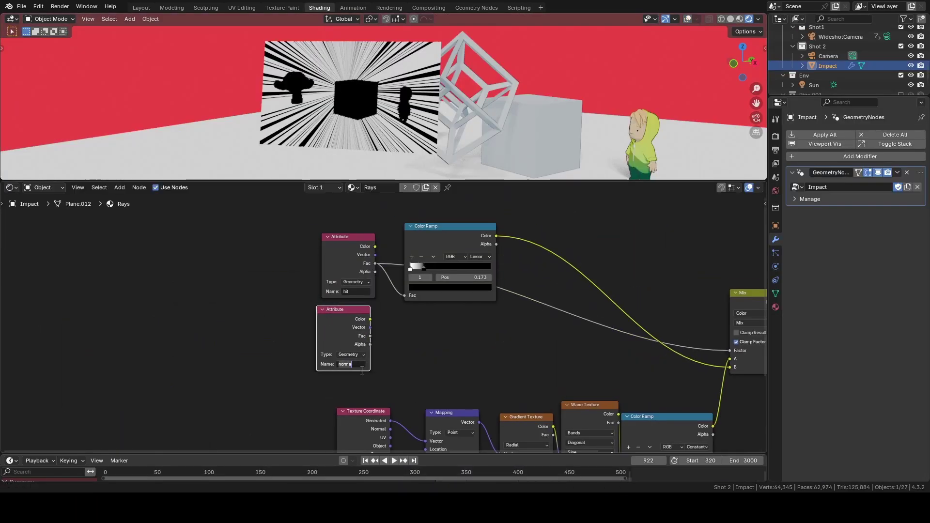
Step: Feed the normal Attribute's Vector into a new Separate XYZ node
{"action": "left_click_drag", "start_coordinate": [370, 327], "coordinate": [443, 341]}
{"action": "type", "text": "sep"}
{"action": "key", "text": "Return"}
{"action": "left_click", "coordinate": [418, 335]}
{"action": "left_click", "coordinate": [421, 334], "text": "ctrl+shift"}
{"action": "left_click", "coordinate": [431, 334], "text": "ctrl+shift"}
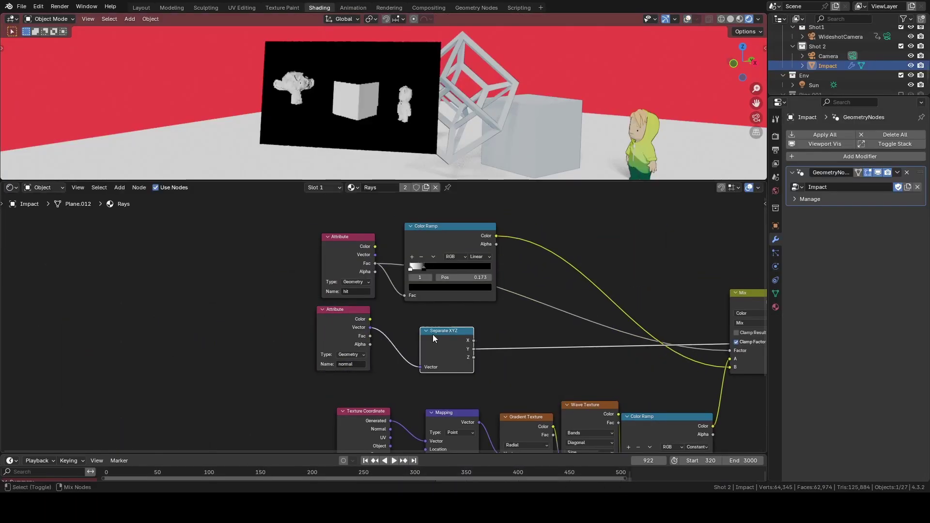
{"action": "left_click", "coordinate": [431, 335], "text": "ctrl+shift"}
{"action": "left_click", "coordinate": [431, 334], "text": "ctrl+shift"}
{"action": "left_click", "coordinate": [431, 335], "text": "ctrl+shift"}
{"action": "middle_click_drag", "start_coordinate": [576, 368], "coordinate": [383, 353]}
Step: Add a second Mix with the Y component as factor, first Mix as A and white B
{"action": "left_click_drag", "start_coordinate": [559, 287], "coordinate": [478, 272]}
{"action": "key", "text": "shift+d"}
{"action": "left_click", "coordinate": [572, 294]}
{"action": "middle_click_drag", "start_coordinate": [571, 294], "coordinate": [560, 279]}
{"action": "left_click_drag", "start_coordinate": [537, 337], "coordinate": [539, 329]}
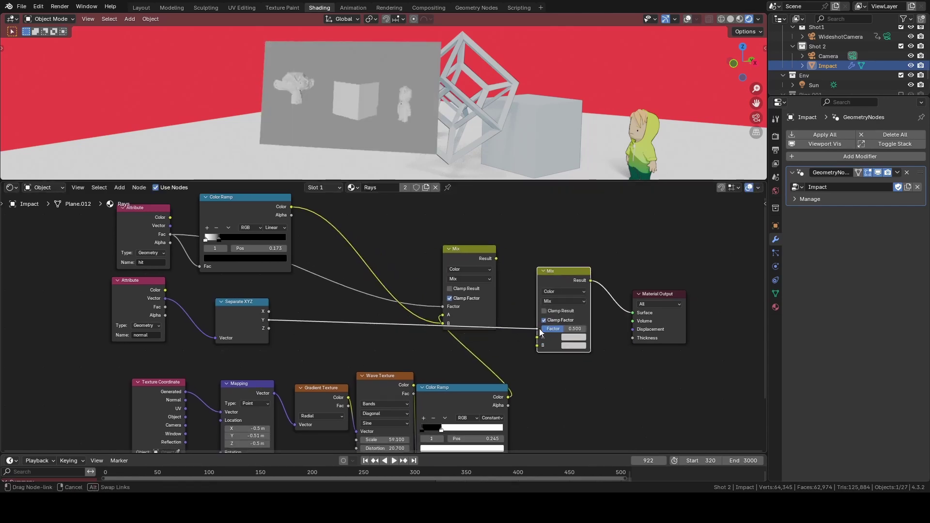
{"action": "left_click_drag", "start_coordinate": [497, 259], "coordinate": [542, 337]}
{"action": "left_click", "coordinate": [574, 346]}
{"action": "left_click_drag", "start_coordinate": [631, 235], "coordinate": [631, 215]}
Step: Insert a constant Color Ramp on the Y link and adjust its white stop threshold
{"action": "middle_click_drag", "start_coordinate": [261, 319], "coordinate": [303, 304]}
{"action": "left_click_drag", "start_coordinate": [303, 304], "coordinate": [297, 312]}
{"action": "middle_click_drag", "start_coordinate": [297, 312], "coordinate": [321, 312]}
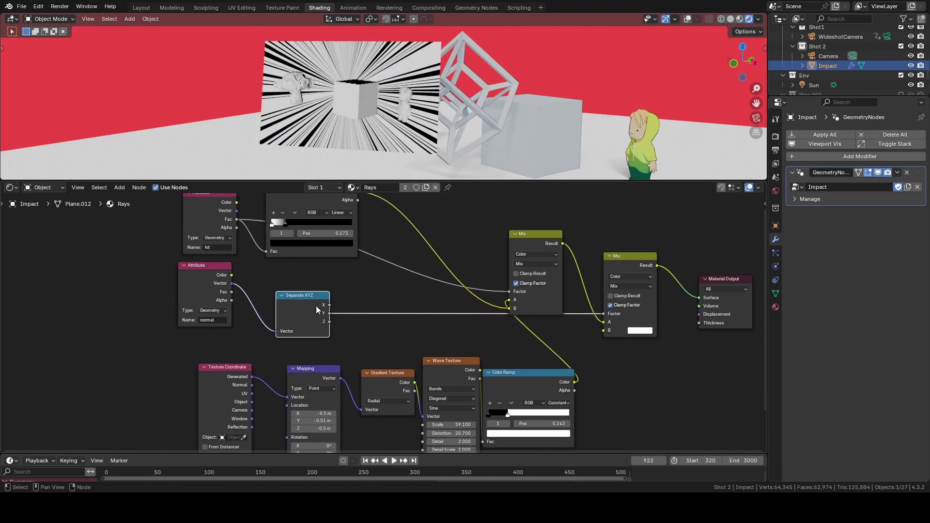
{"action": "key", "text": "shift+a"}
{"action": "type", "text": "col"}
{"action": "key", "text": "Down"}
{"action": "key", "text": "Return"}
{"action": "left_click", "coordinate": [354, 290]}
{"action": "mouse_move", "coordinate": [439, 326]}
{"action": "left_mouse_down"}
{"action": "mouse_move", "coordinate": [406, 326]}
{"action": "mouse_move", "coordinate": [436, 327]}
{"action": "left_mouse_up"}
{"action": "scroll", "coordinate": [429, 315], "scroll_direction": "down", "scroll_amount": 2, "text": "ctrl"}
Step: Zoom out and pan to show the speed-line plane, cube and spiky stroke shapes
{"action": "middle_click_drag", "start_coordinate": [410, 345], "coordinate": [364, 341]}
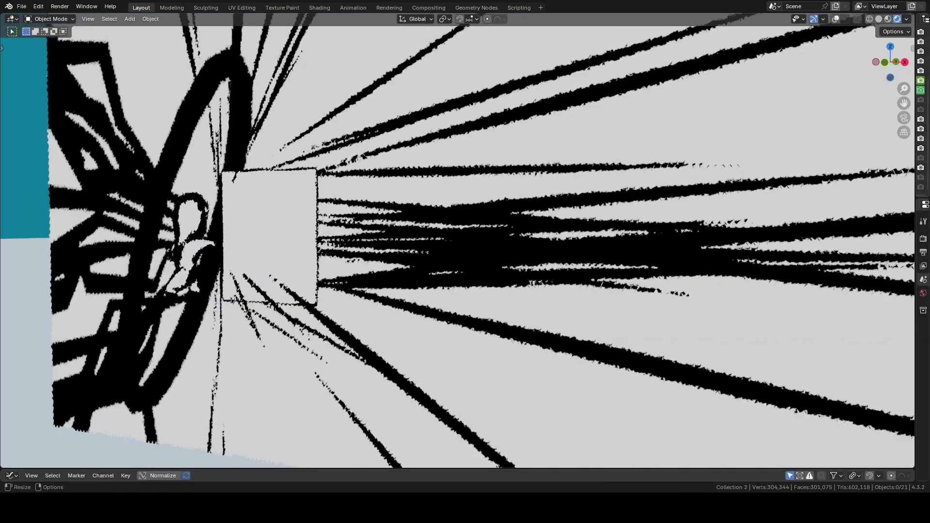
{"action": "scroll", "coordinate": [536, 313], "scroll_direction": "down", "scroll_amount": 3}
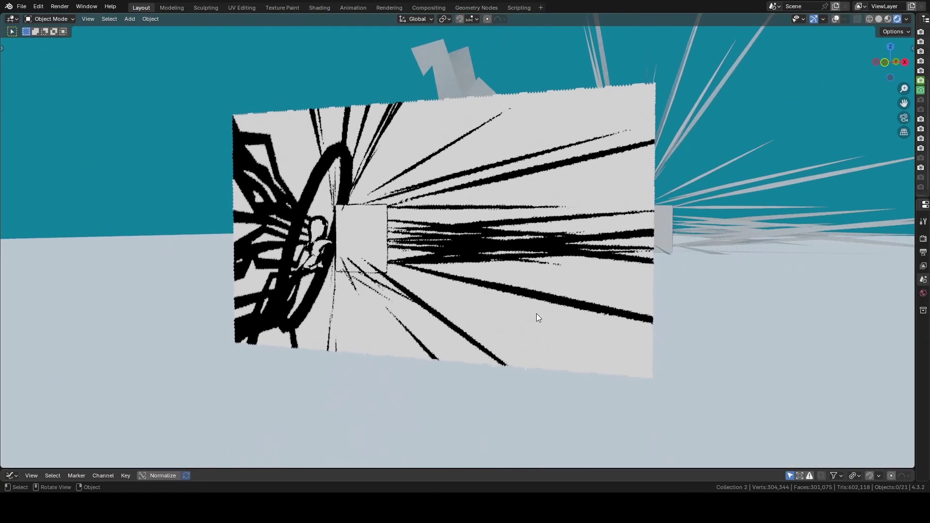
{"action": "middle_click_drag", "start_coordinate": [725, 291], "coordinate": [599, 283], "text": "shift"}
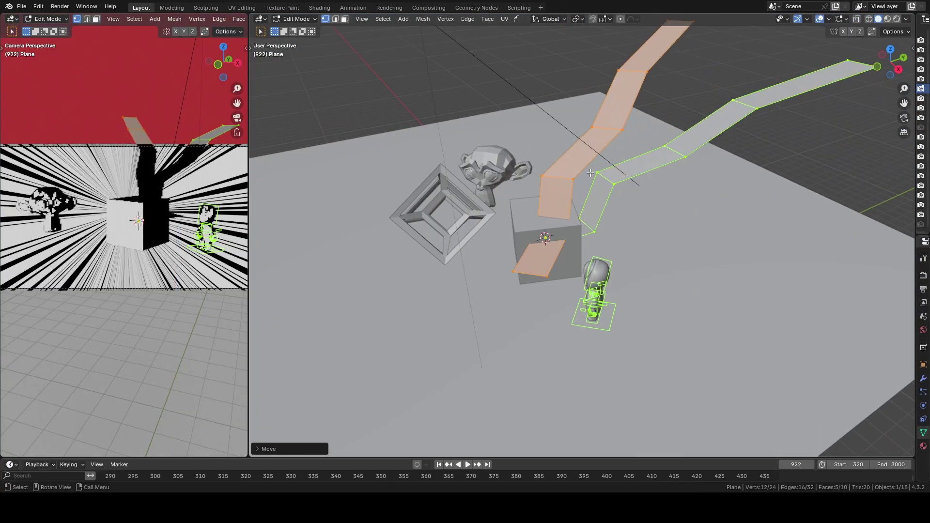
Step: Box-select parts of the Plane's stroke strips around the cube
{"action": "left_click_drag", "start_coordinate": [484, 109], "coordinate": [397, 152]}
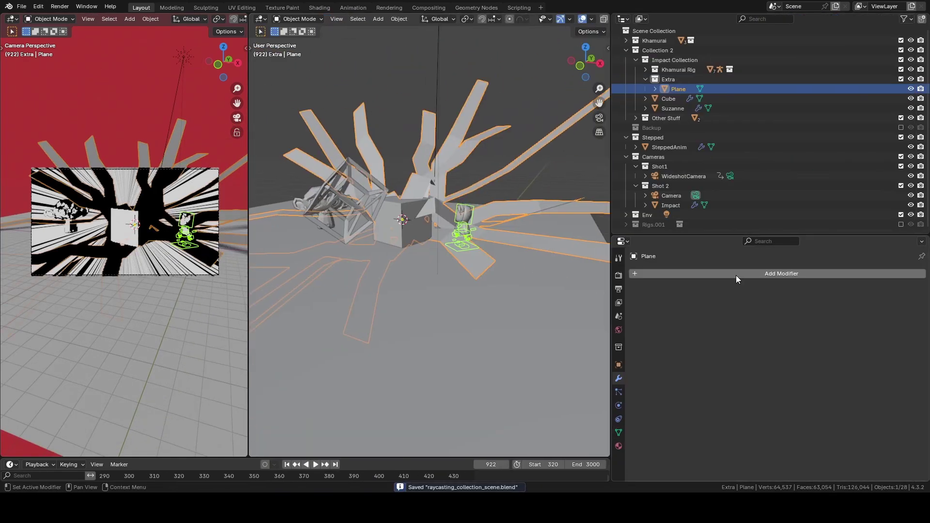
Step: Add a Displace modifier to the Plane with a new Clouds texture
{"action": "left_click", "coordinate": [736, 274]}
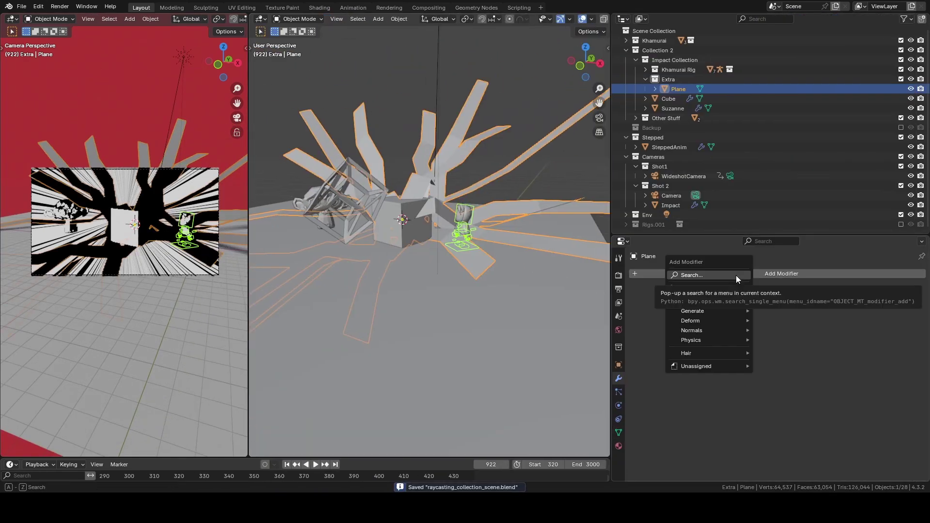
{"action": "type", "text": "dis"}
{"action": "key", "text": "Return"}
{"action": "left_click", "coordinate": [745, 326]}
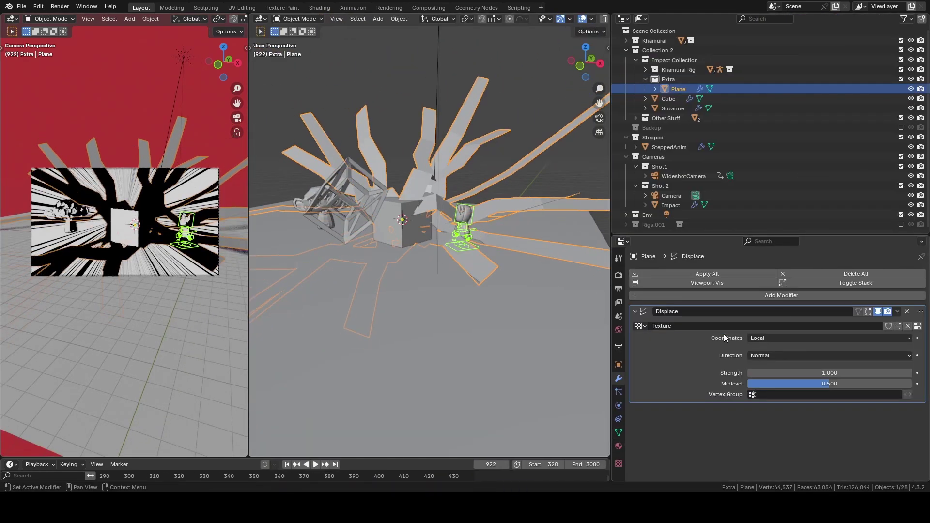
{"action": "left_click", "coordinate": [619, 464]}
{"action": "left_click", "coordinate": [748, 305]}
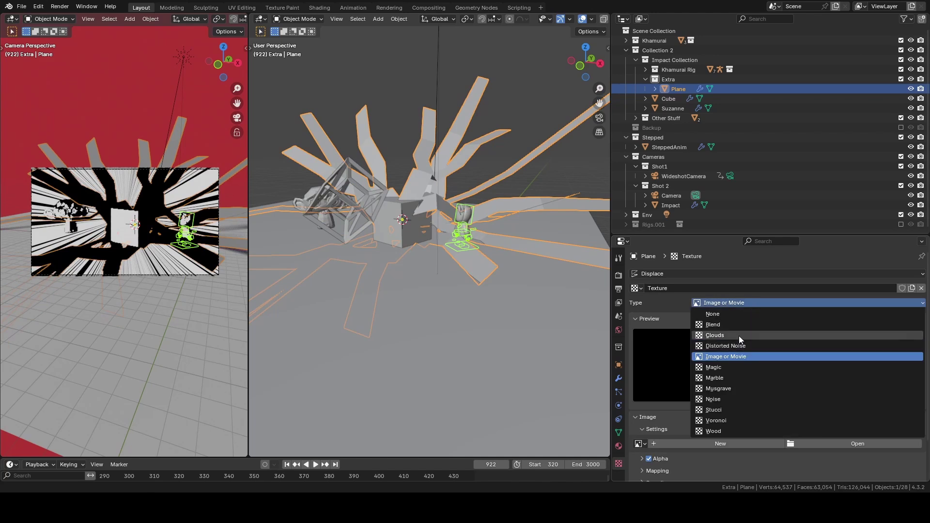
{"action": "left_click", "coordinate": [740, 335]}
{"action": "left_click", "coordinate": [618, 378]}
Step: Add a Simple Subdivision above Displace, raise its levels, and set Strength to 3.500
{"action": "left_click", "coordinate": [823, 297]}
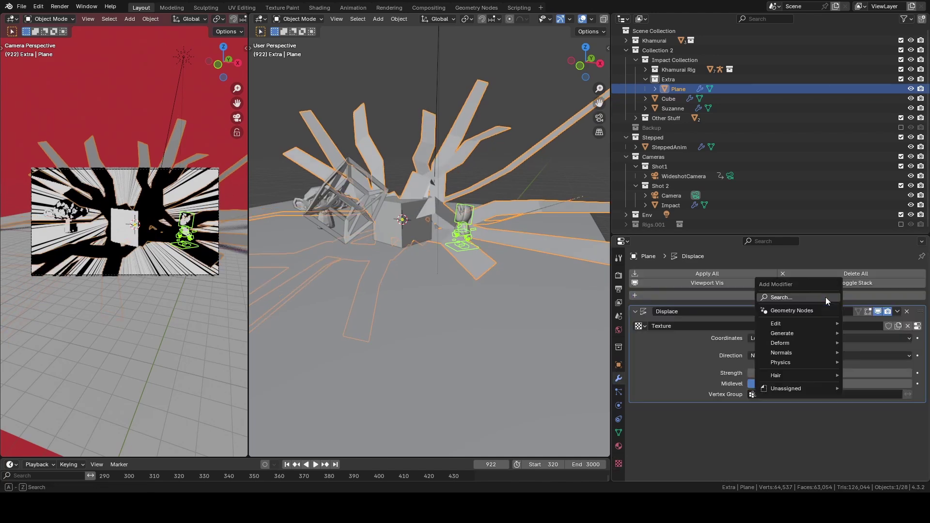
{"action": "type", "text": "sub"}
{"action": "key", "text": "Return"}
{"action": "scroll", "coordinate": [918, 412], "scroll_direction": "down", "scroll_amount": 1}
{"action": "left_click_drag", "start_coordinate": [920, 400], "coordinate": [908, 299]}
{"action": "left_click", "coordinate": [855, 327]}
{"action": "left_click", "coordinate": [909, 338]}
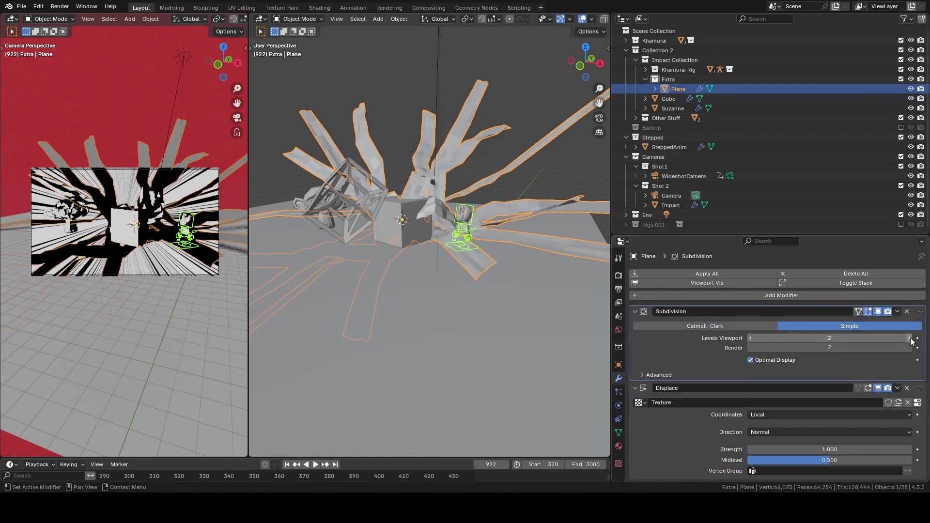
{"action": "left_click", "coordinate": [909, 338]}
{"action": "left_click_drag", "start_coordinate": [828, 449], "coordinate": [881, 450]}
Step: Set the Clouds texture size to 5.00
{"action": "left_click", "coordinate": [619, 464]}
{"action": "left_click_drag", "start_coordinate": [721, 462], "coordinate": [795, 463]}
{"action": "type", "text": "5"}
{"action": "key", "text": "Return"}
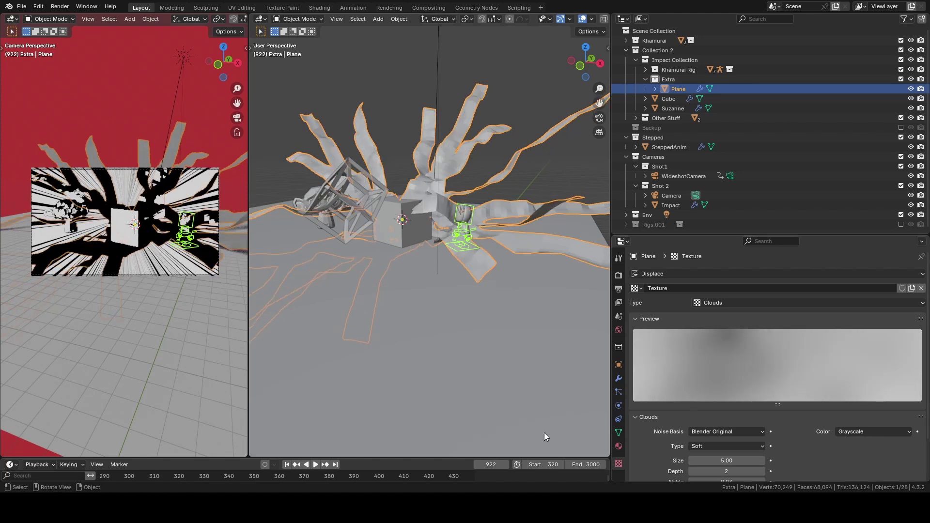
{"action": "left_click_drag", "start_coordinate": [610, 171], "coordinate": [916, 171]}
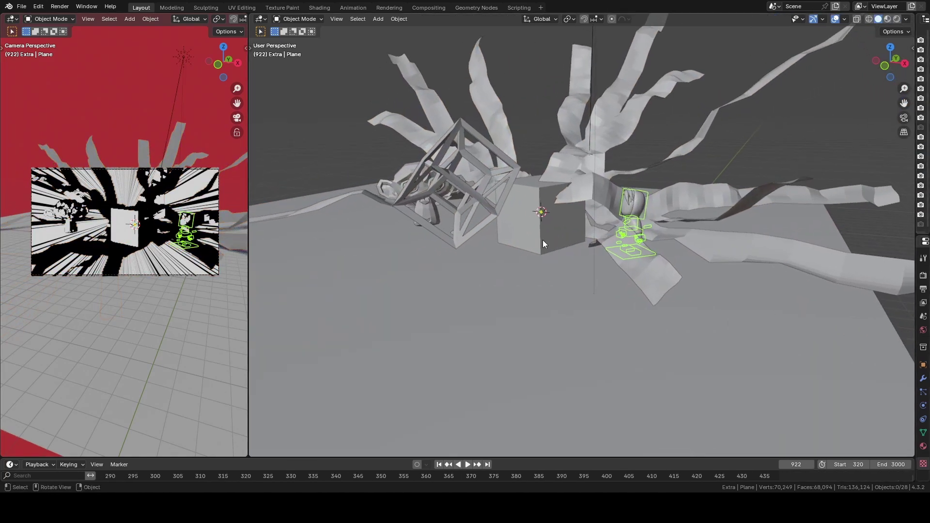
{"action": "mouse_move", "coordinate": [543, 240]}
{"action": "middle_mouse_down"}
{"action": "mouse_move", "coordinate": [478, 229]}
{"action": "mouse_move", "coordinate": [586, 226]}
{"action": "mouse_move", "coordinate": [530, 227]}
{"action": "middle_mouse_up"}
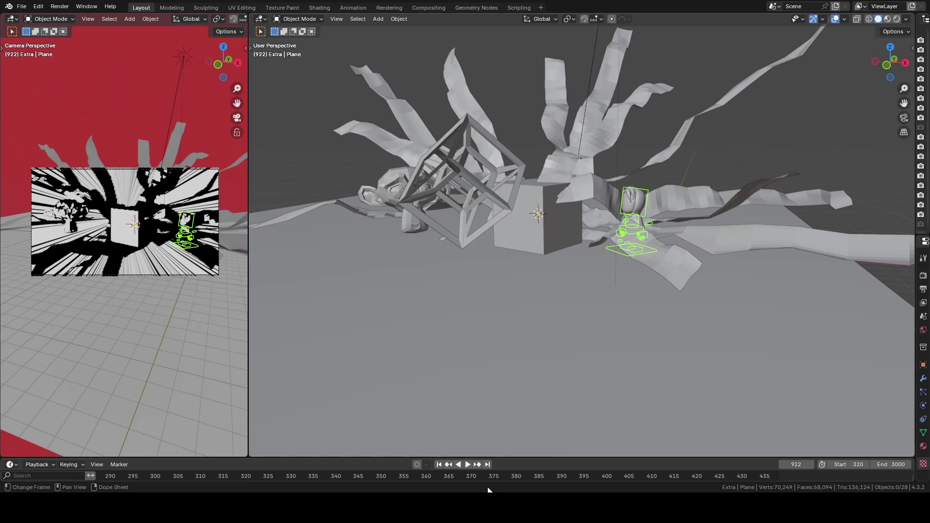
{"action": "left_click_drag", "start_coordinate": [914, 180], "coordinate": [569, 180]}
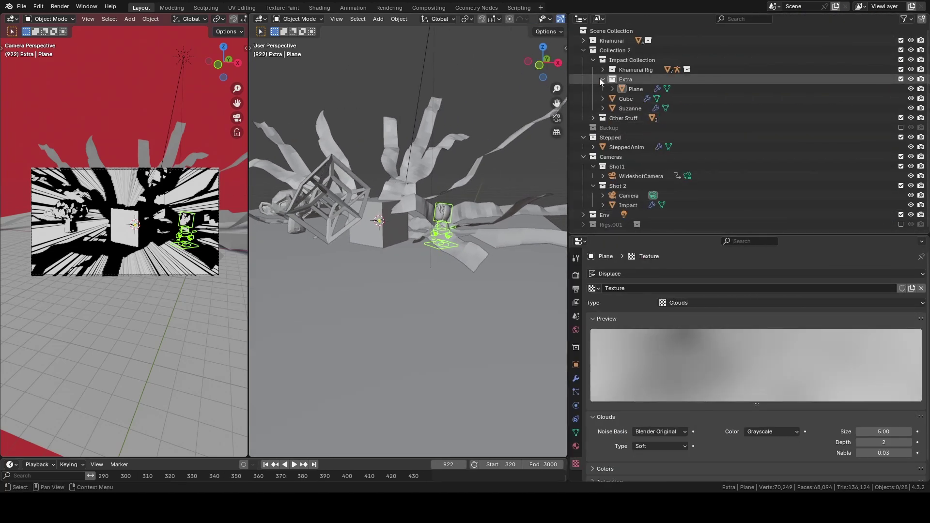
{"action": "left_click", "coordinate": [602, 79]}
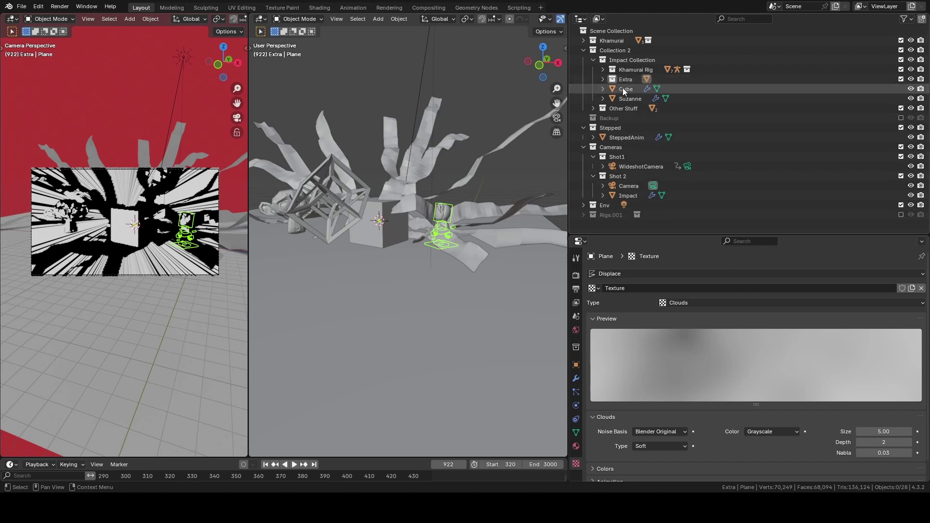
{"action": "left_click", "coordinate": [616, 79]}
{"action": "left_click", "coordinate": [605, 78]}
{"action": "left_click", "coordinate": [624, 89]}
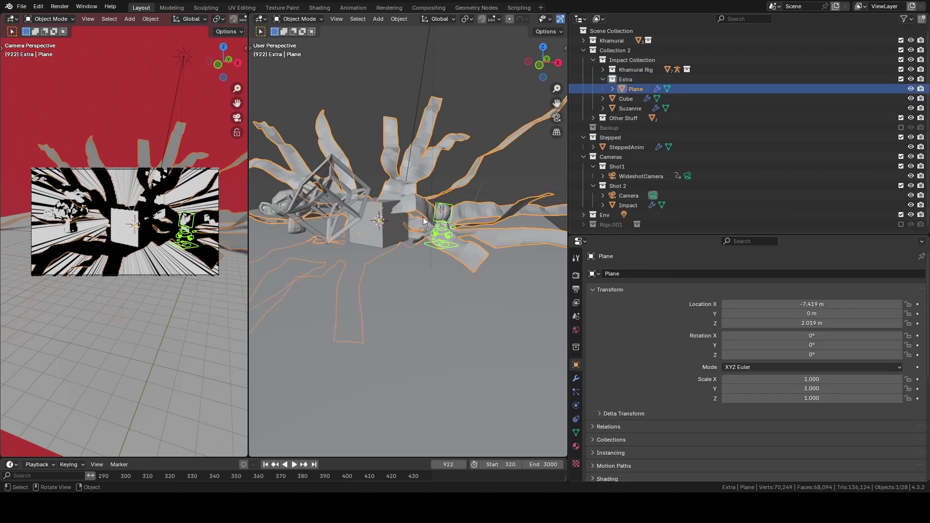
{"action": "key", "text": "g"}
Step: Draw jagged black lines from the cube outward above, right, below and lower-left
{"action": "left_click", "coordinate": [496, 295]}
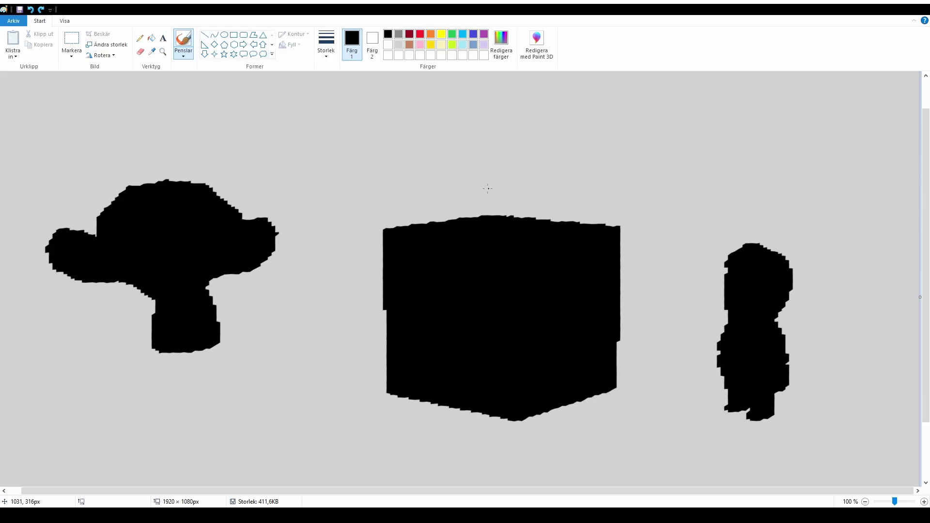
{"action": "left_click_drag", "start_coordinate": [468, 216], "coordinate": [546, 179]}
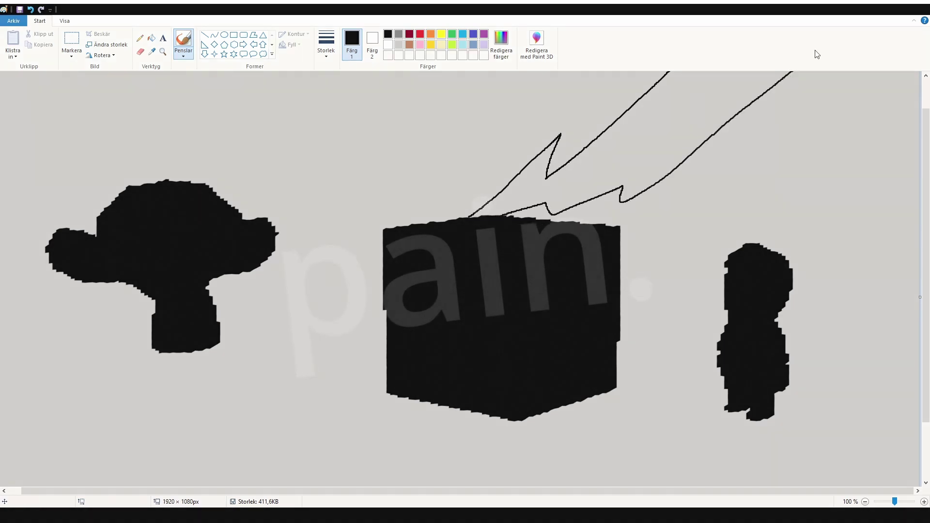
{"action": "left_click_drag", "start_coordinate": [370, 215], "coordinate": [245, 93]}
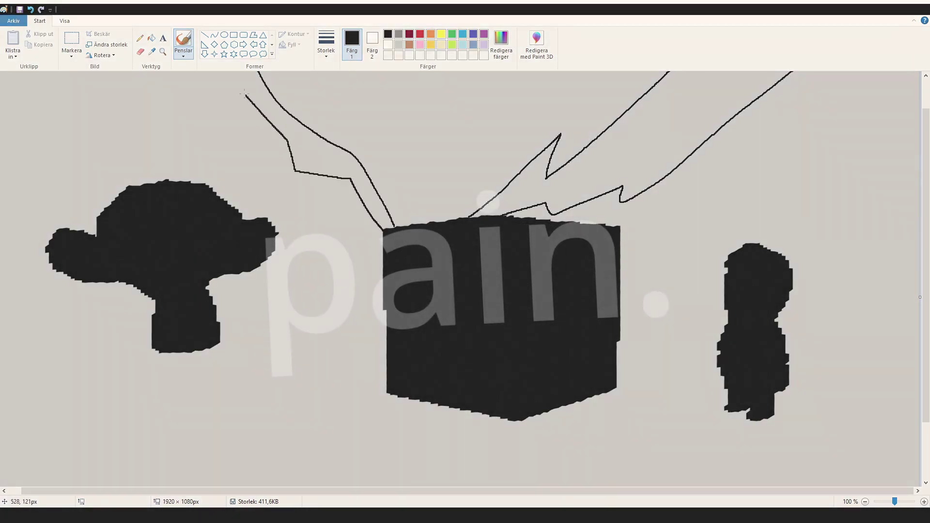
{"action": "left_click_drag", "start_coordinate": [625, 350], "coordinate": [776, 493]}
{"action": "left_click_drag", "start_coordinate": [622, 363], "coordinate": [701, 489]}
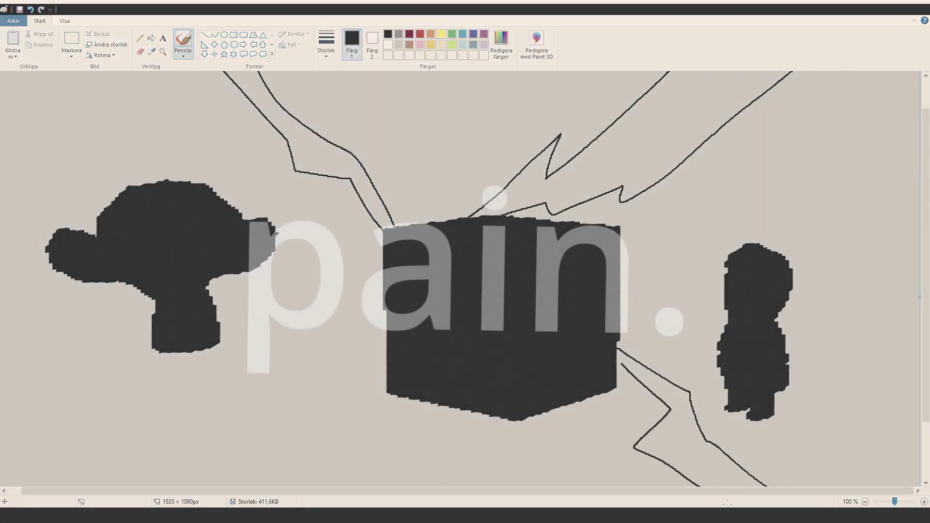
{"action": "mouse_move", "coordinate": [387, 377]}
{"action": "left_mouse_down"}
{"action": "mouse_move", "coordinate": [105, 410]}
{"action": "mouse_move", "coordinate": [0, 475]}
{"action": "left_mouse_up"}
{"action": "left_click_drag", "start_coordinate": [397, 395], "coordinate": [312, 486]}
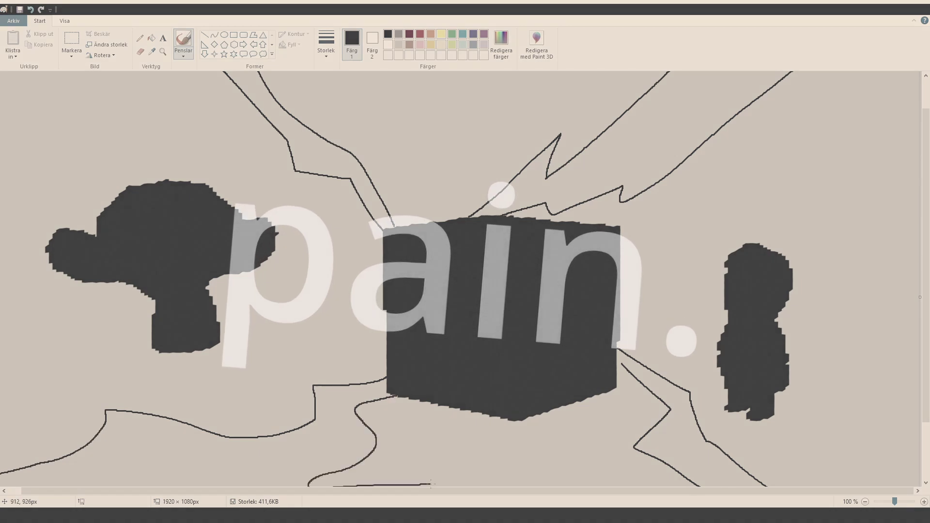
Step: Draw an upper-left line, undo the doubled stroke, and redraw it to the top edge
{"action": "scroll", "coordinate": [291, 242], "scroll_direction": "up", "scroll_amount": 2}
{"action": "left_click_drag", "start_coordinate": [275, 156], "coordinate": [201, 74]}
{"action": "key", "text": "ctrl+z"}
{"action": "mouse_move", "coordinate": [233, 103]}
{"action": "left_mouse_down"}
{"action": "mouse_move", "coordinate": [211, 74]}
{"action": "mouse_move", "coordinate": [254, 73]}
{"action": "left_mouse_up"}
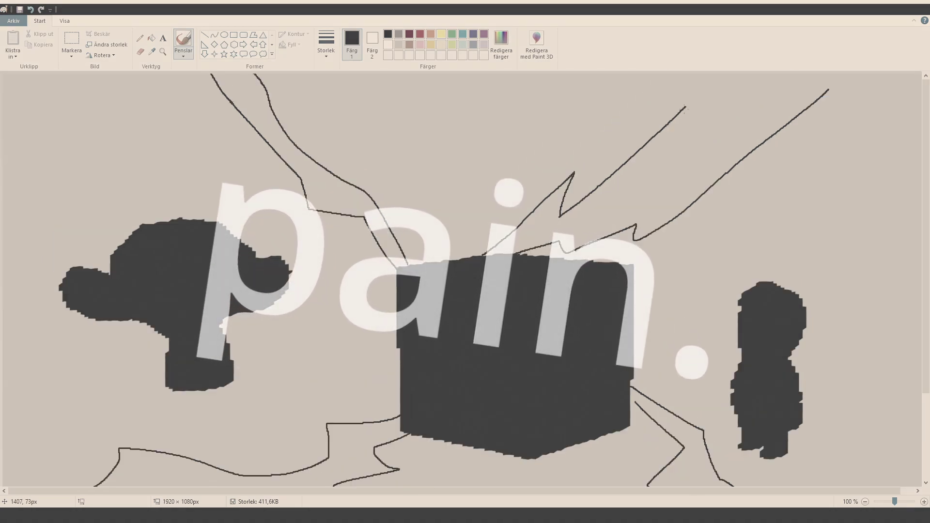